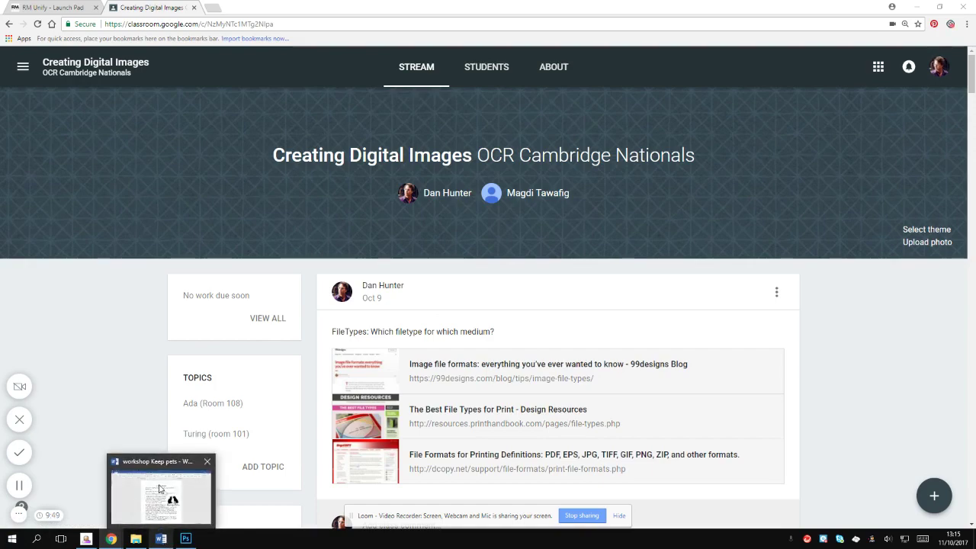
Switch to the workshop Keep pets document in Word and highlight "40 years ago" and "Keep Pets'" in yellow in the first paragraph.
click(163, 541)
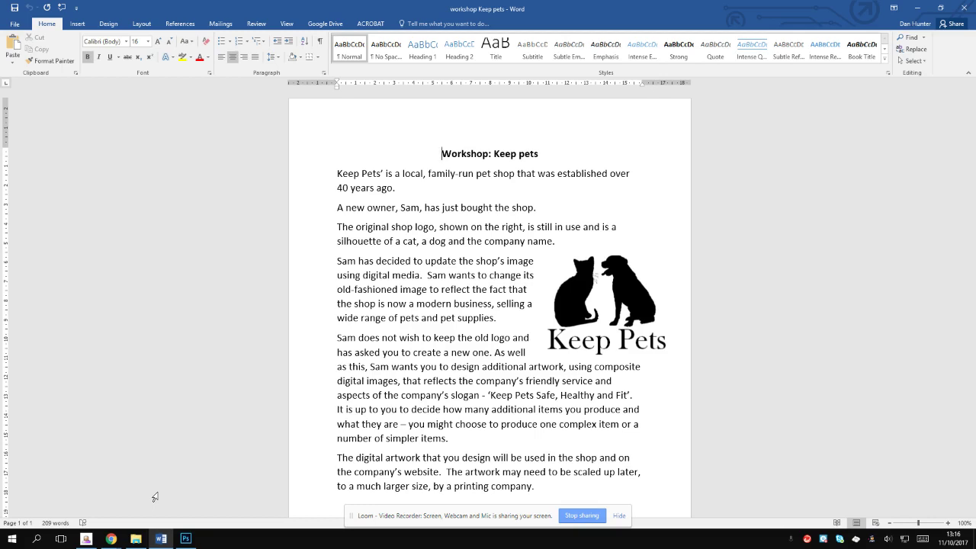
click(181, 58)
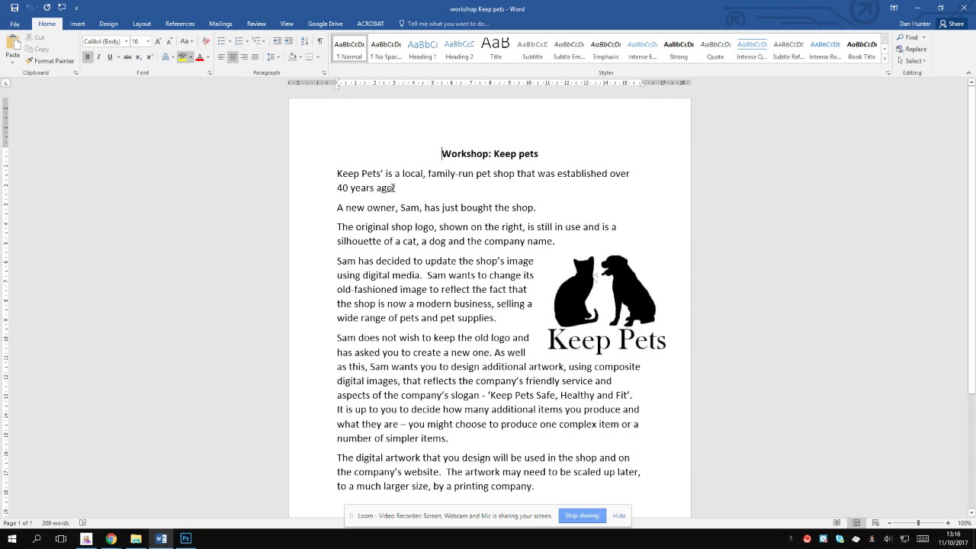
drag(394, 188, 337, 187)
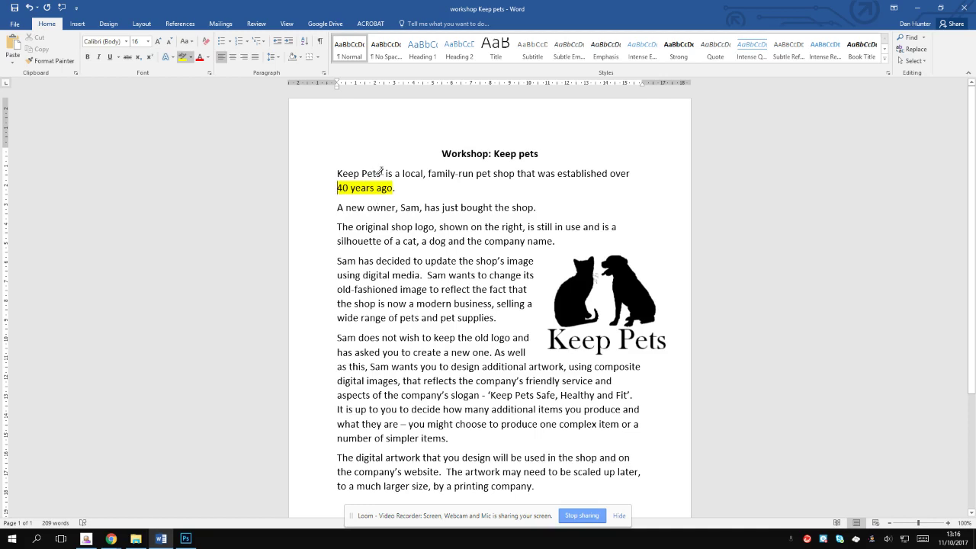
drag(386, 173, 337, 173)
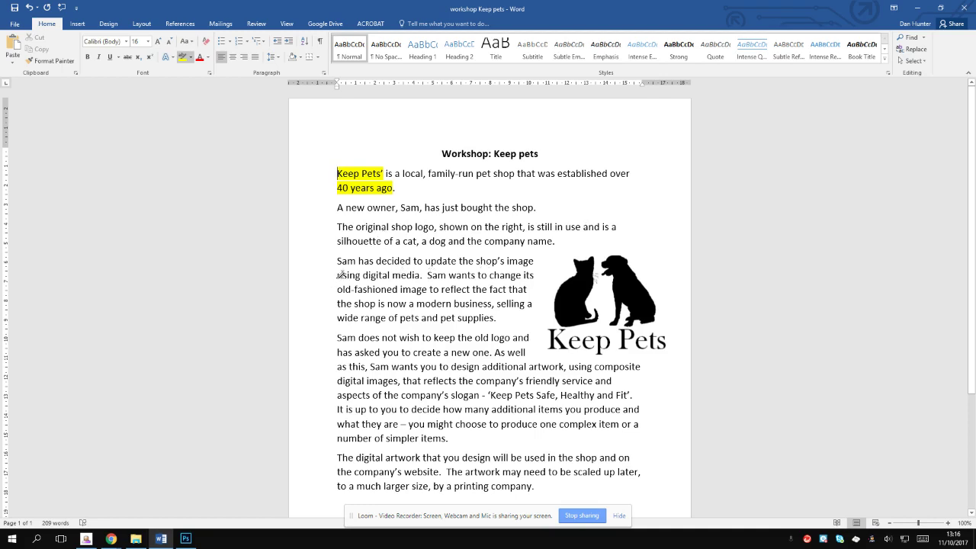
Highlight "using digital media", "shop is now a modern business", "selling a wide range of pet" and "pet supplies" in yellow.
drag(337, 276, 419, 276)
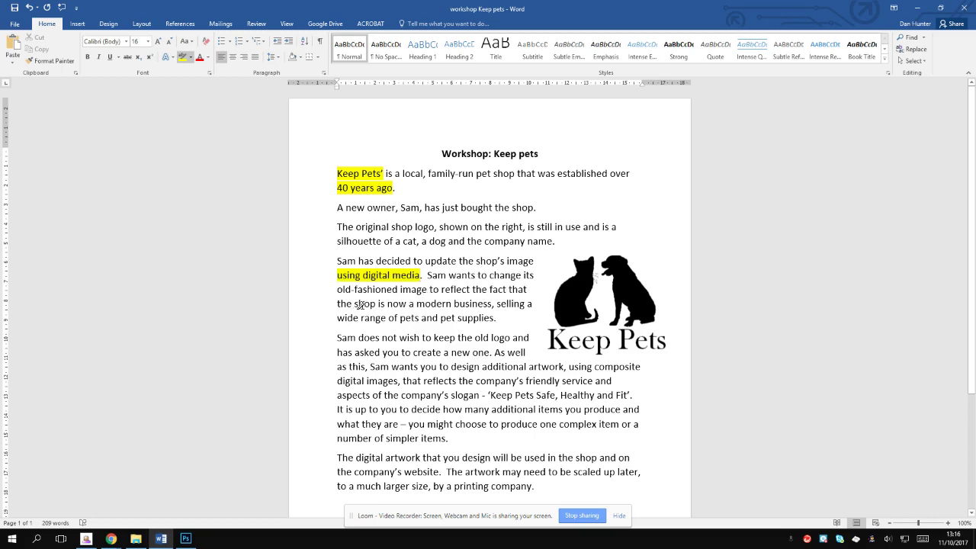
drag(354, 303, 487, 305)
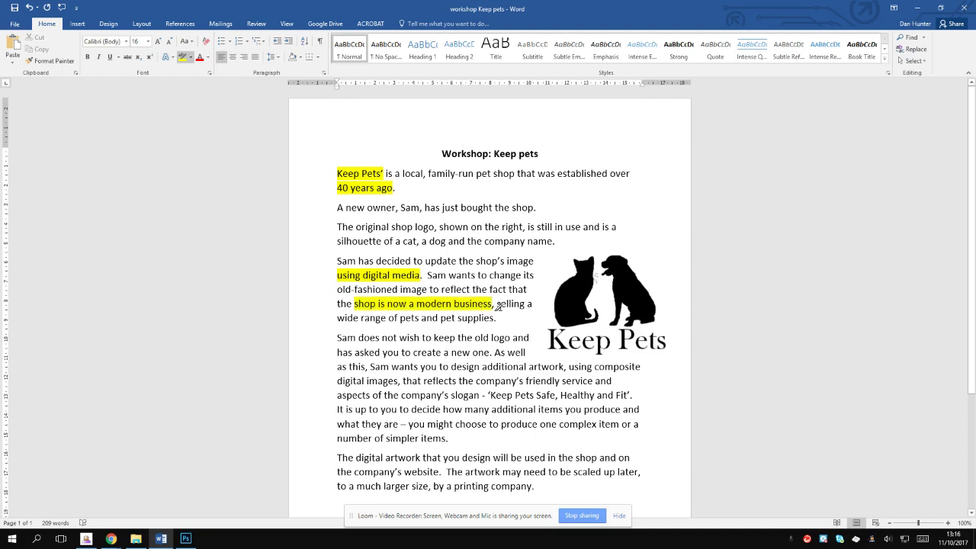
mouse_move(496, 304)
mouse_down()
mouse_move(468, 319)
mouse_move(417, 319)
mouse_move(495, 319)
mouse_move(487, 316)
mouse_up()
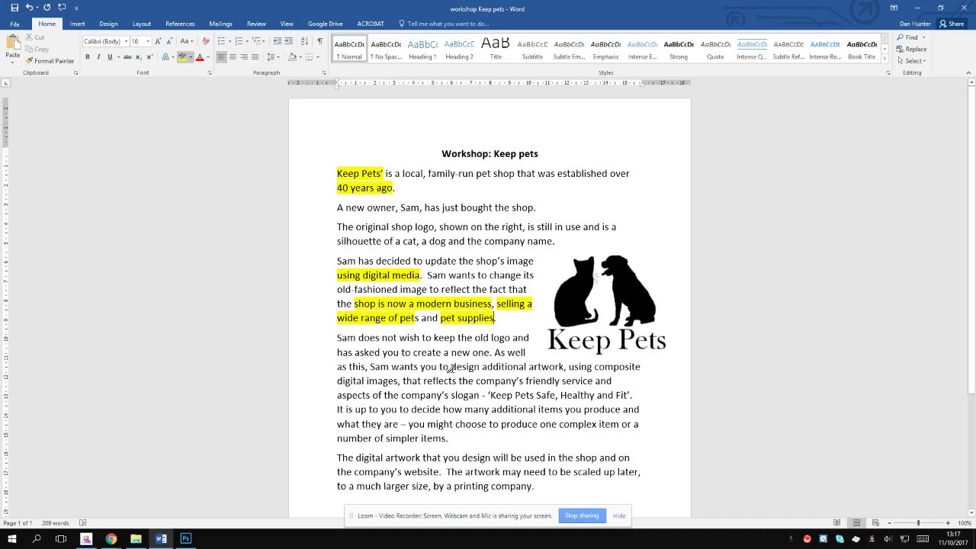
Highlight "design additional artwork", "composite digital images", "friendly service" and the slogan "Keep Pets Safe, Healthy and Fit'" in yellow.
mouse_move(451, 369)
mouse_down()
mouse_move(557, 369)
mouse_move(499, 383)
mouse_move(397, 384)
mouse_up()
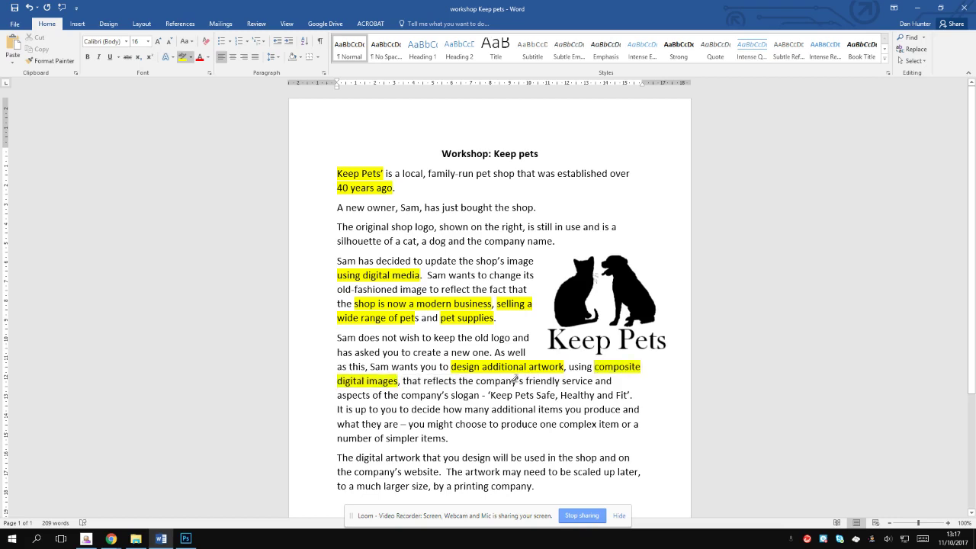
drag(526, 382, 594, 380)
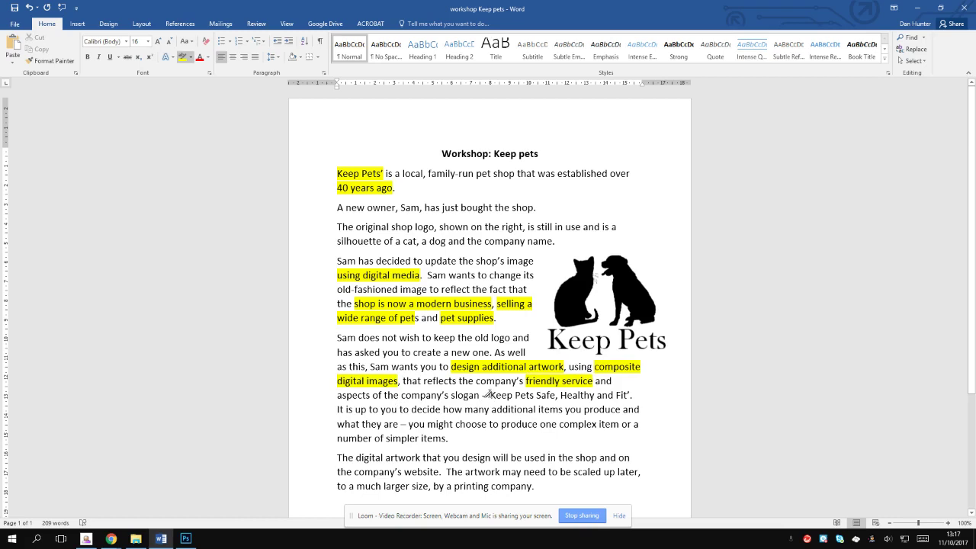
drag(488, 394, 631, 395)
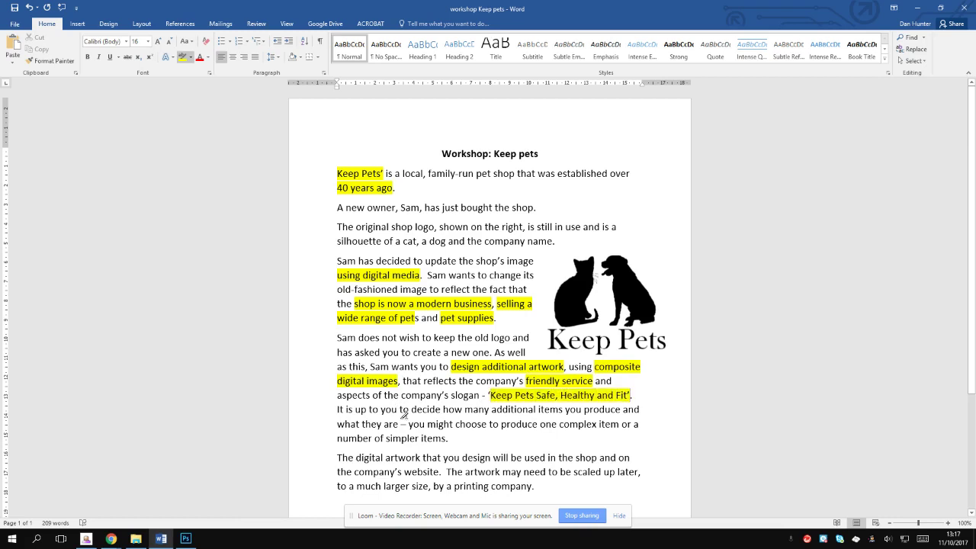
Highlight "produce one complex item", "number of simpler", "used in the shop" and "company's website" in yellow in the closing lines of the brief.
scroll(412, 416, down, 1)
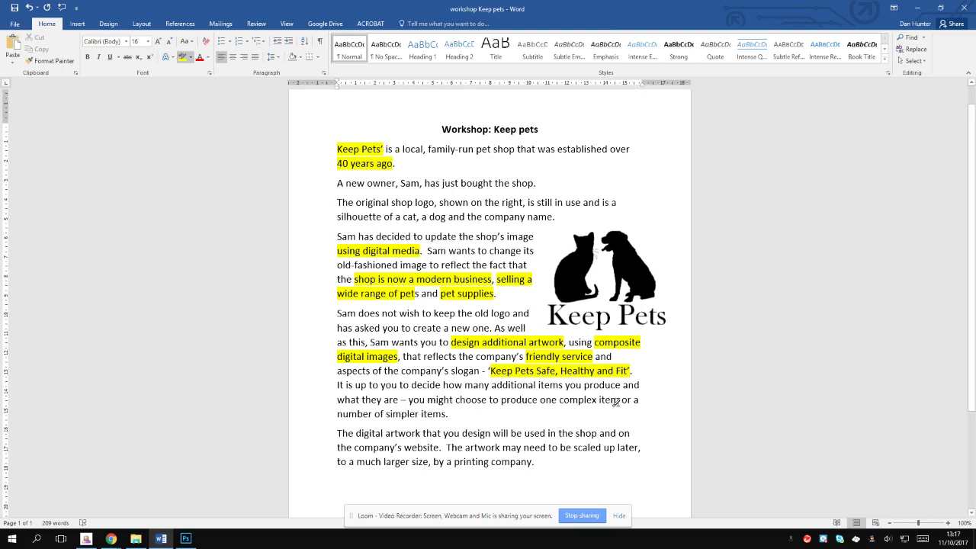
drag(501, 400, 615, 402)
drag(337, 414, 421, 415)
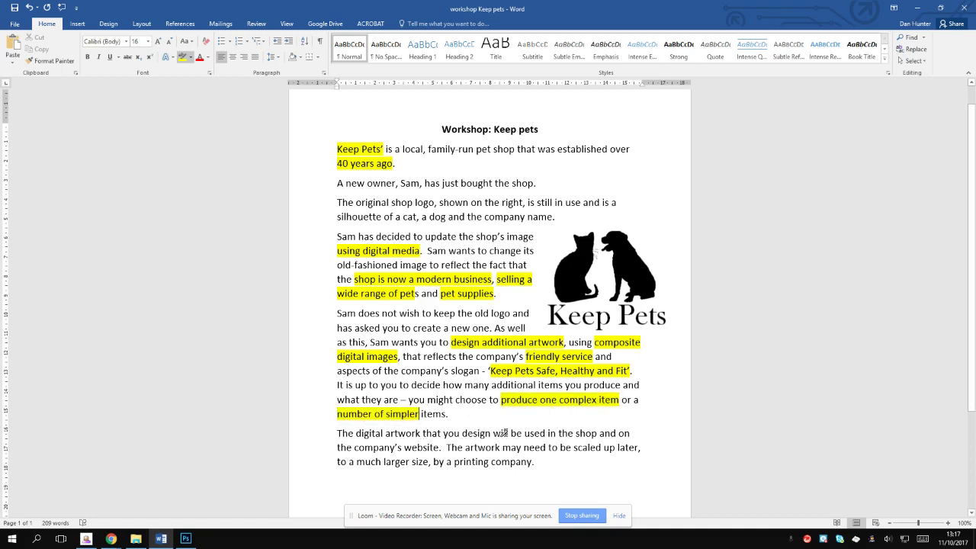
drag(524, 433, 597, 433)
drag(355, 448, 439, 448)
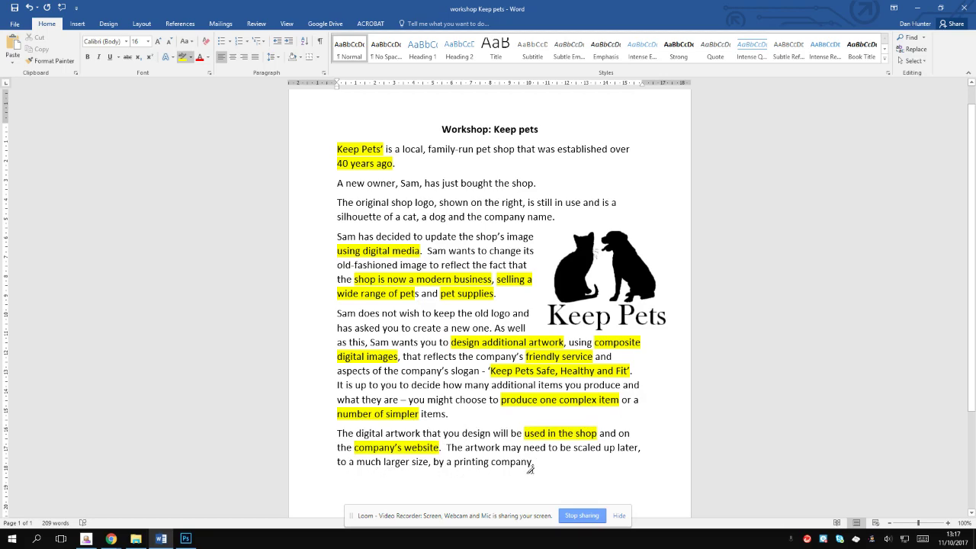
scroll(522, 456, down, 2)
scroll(522, 453, down, 2)
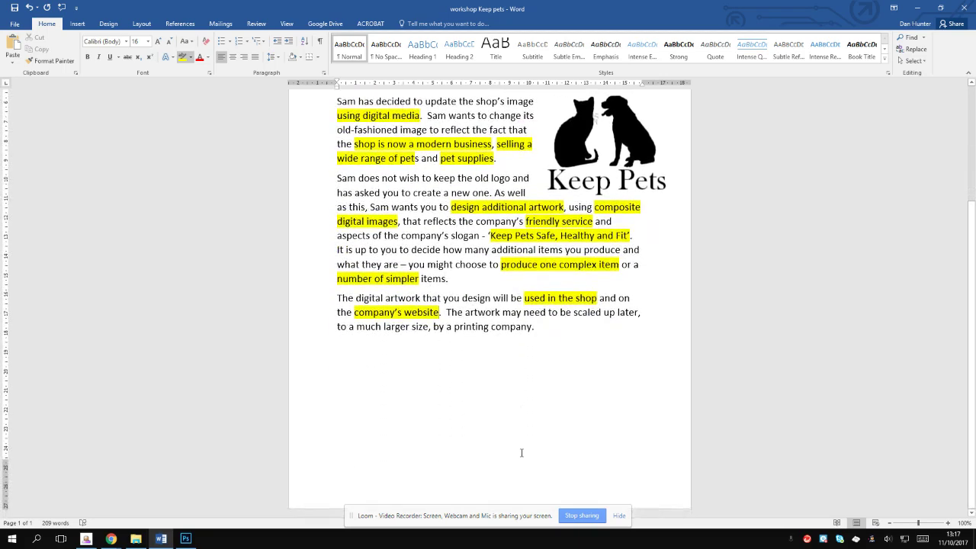
scroll(522, 453, up, 5)
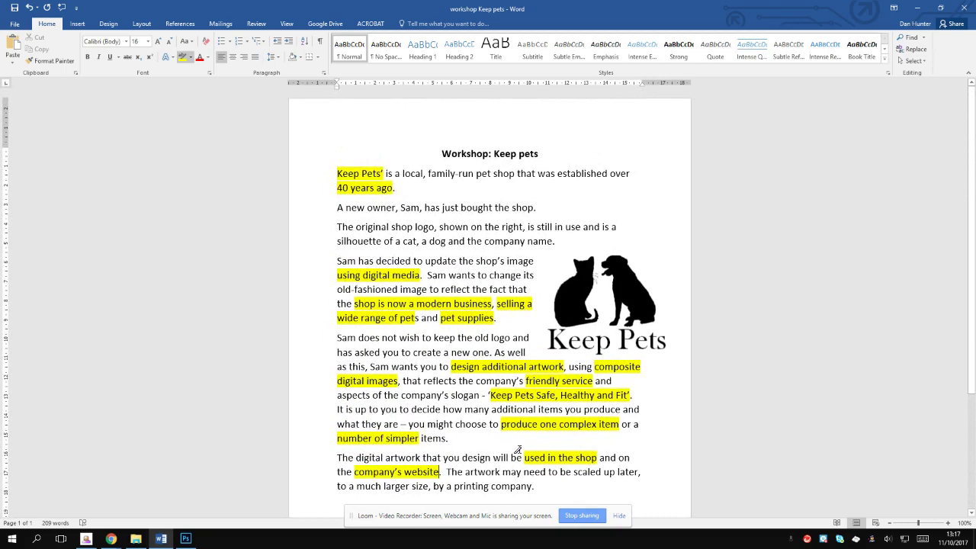
scroll(274, 214, down, 1)
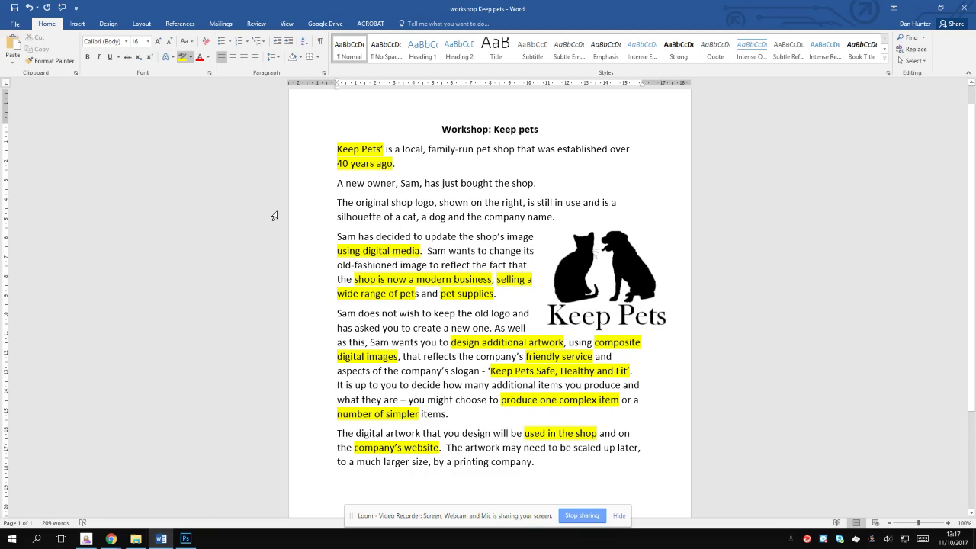
Create a new blank document and place its window beside the brief, with the brief's window restored to a smaller size.
click(941, 14)
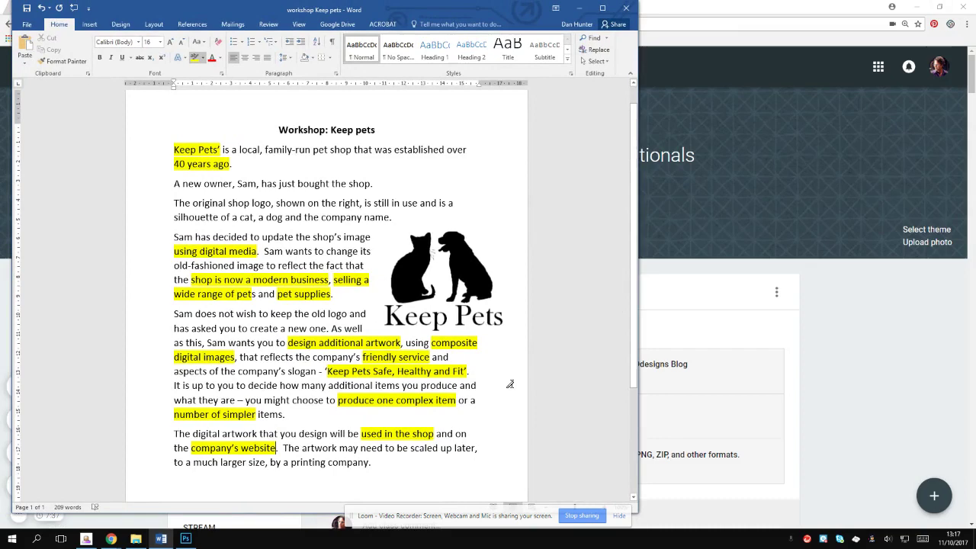
key(ctrl+n)
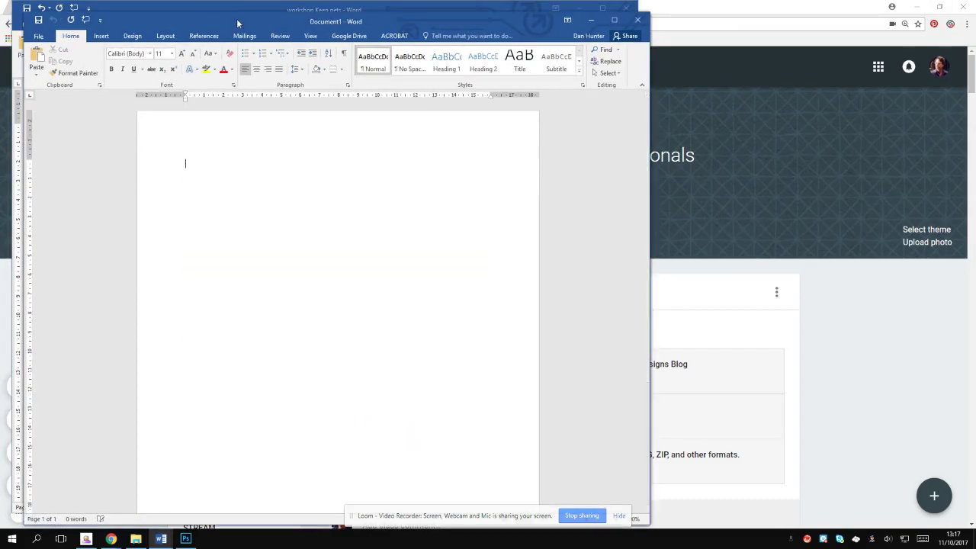
drag(238, 23, 975, 152)
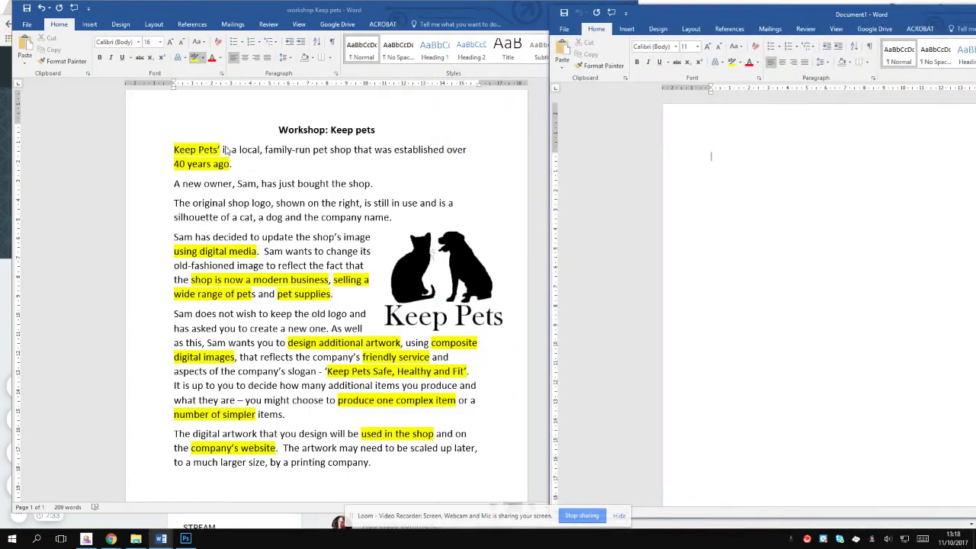
Copy the highlighted "Keep Pets'" from the brief into the new document and make it a bullet point.
click(220, 151)
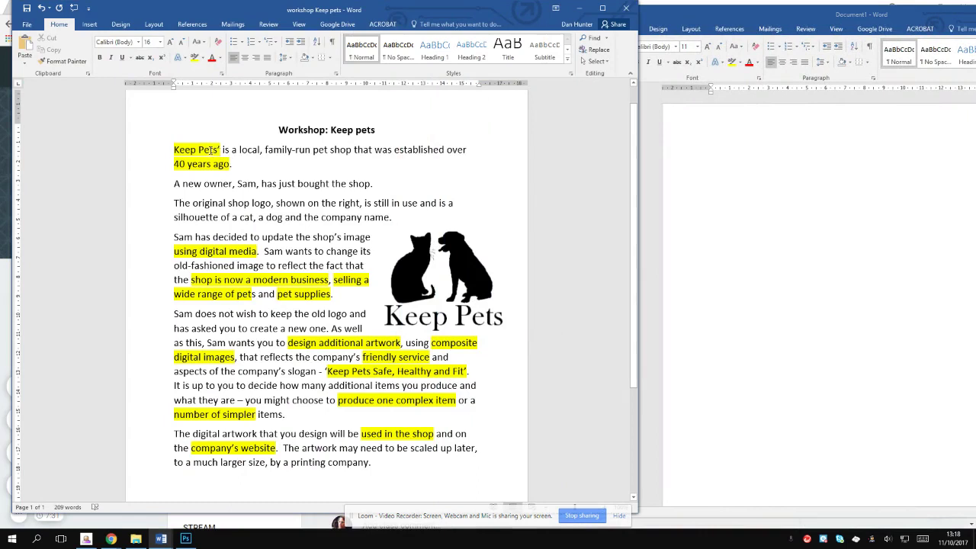
drag(210, 151, 171, 151)
key(ctrl+c)
click(735, 156)
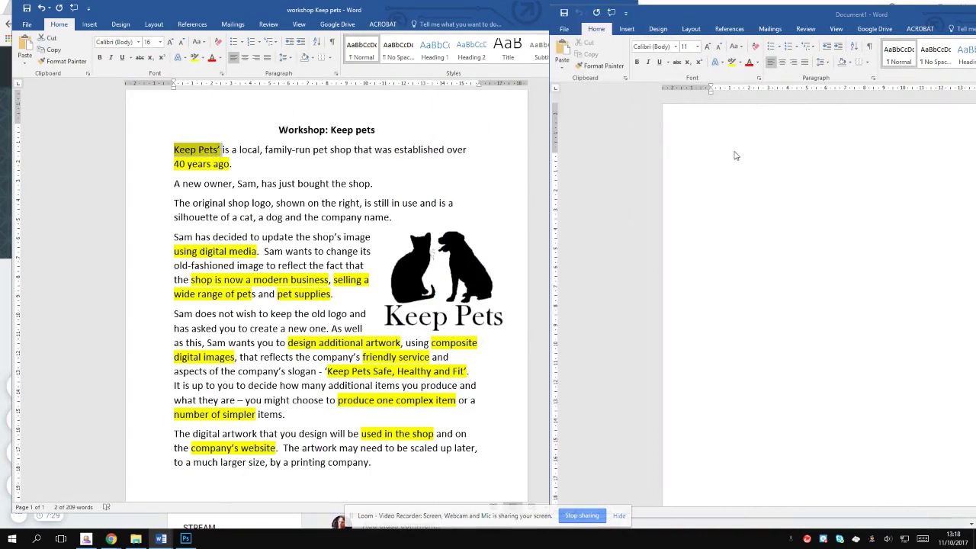
key(ctrl+v)
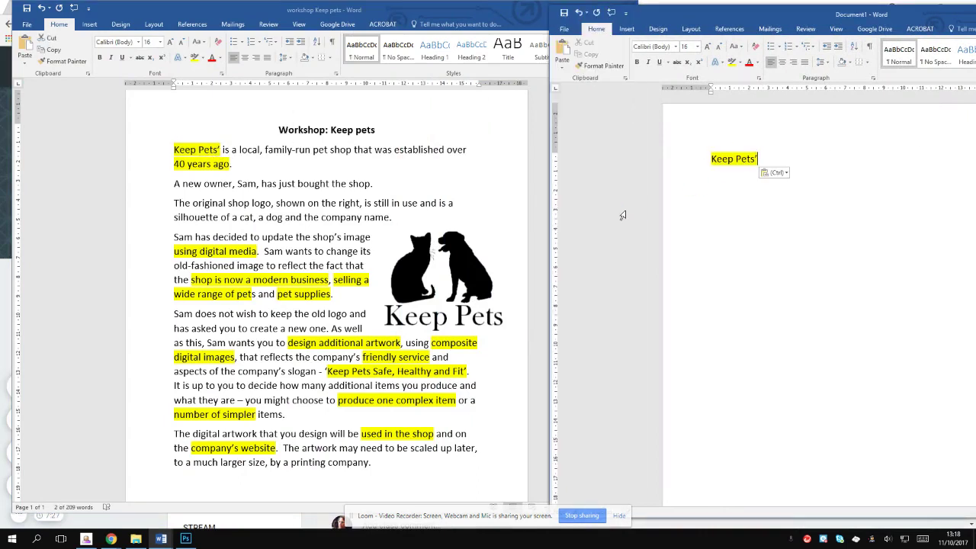
key(ctrl+m)
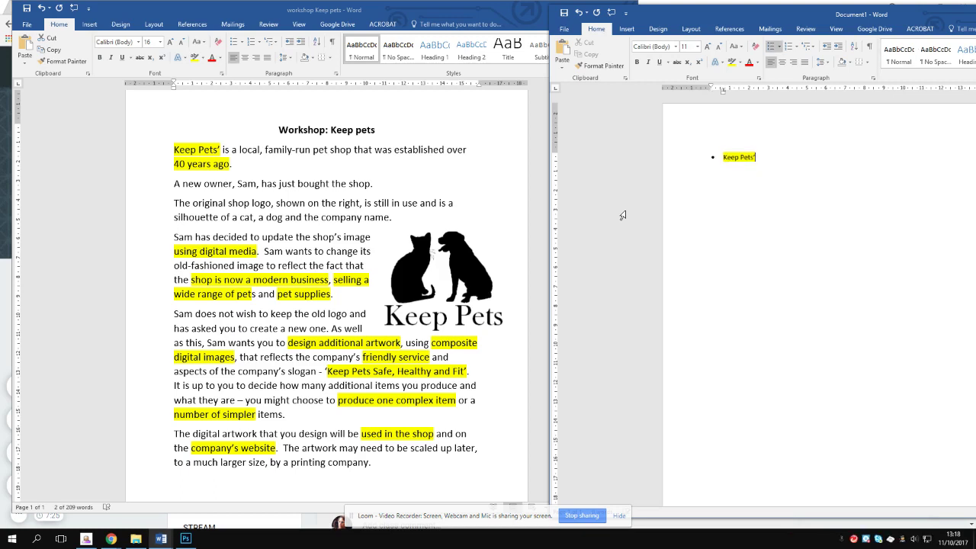
Copy "40 years ago." from the brief into the new document as a second bullet.
key(alt+Tab)
click(160, 166)
key(ctrl+c)
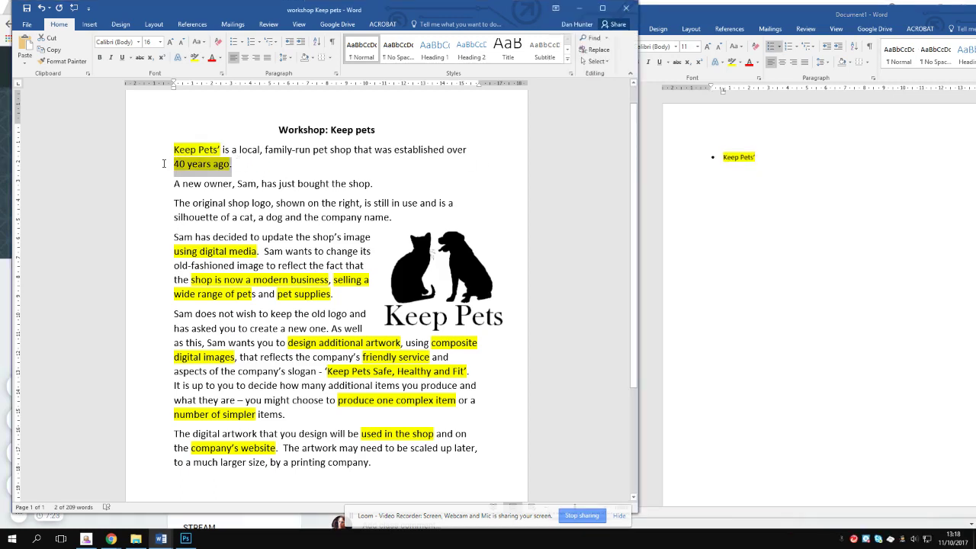
click(761, 163)
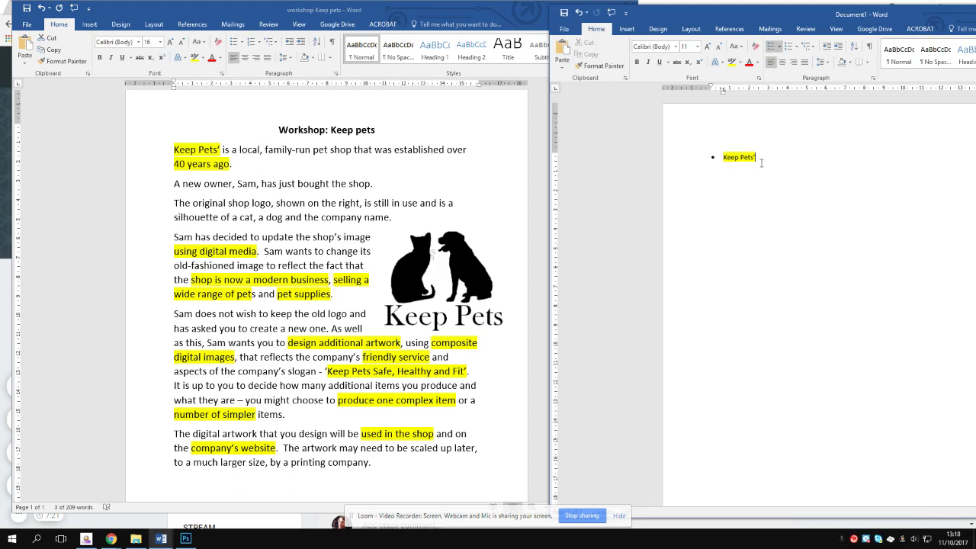
key(ctrl+v)
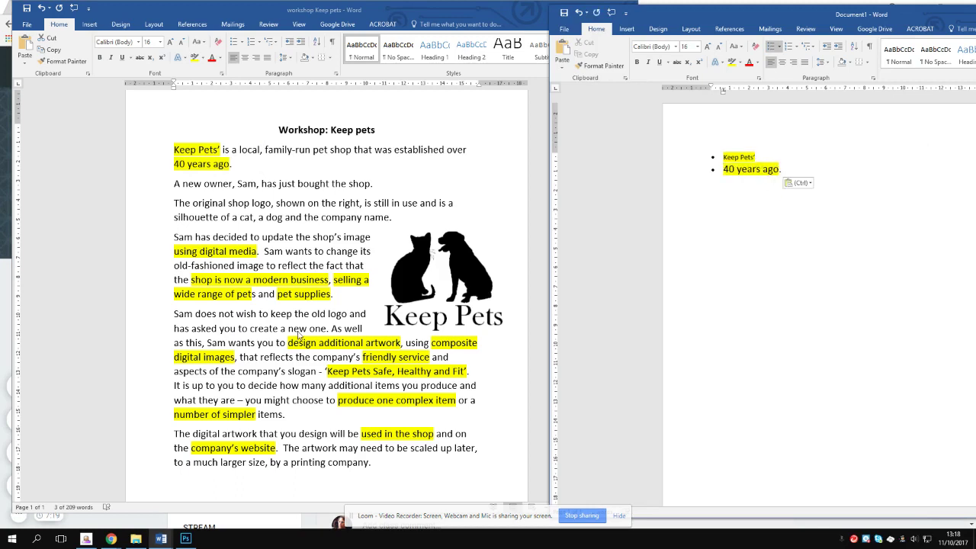
Insert the unbulleted heading "WHO is the client" above the two bullets in the new document.
key(alt+Tab)
drag(260, 251, 174, 251)
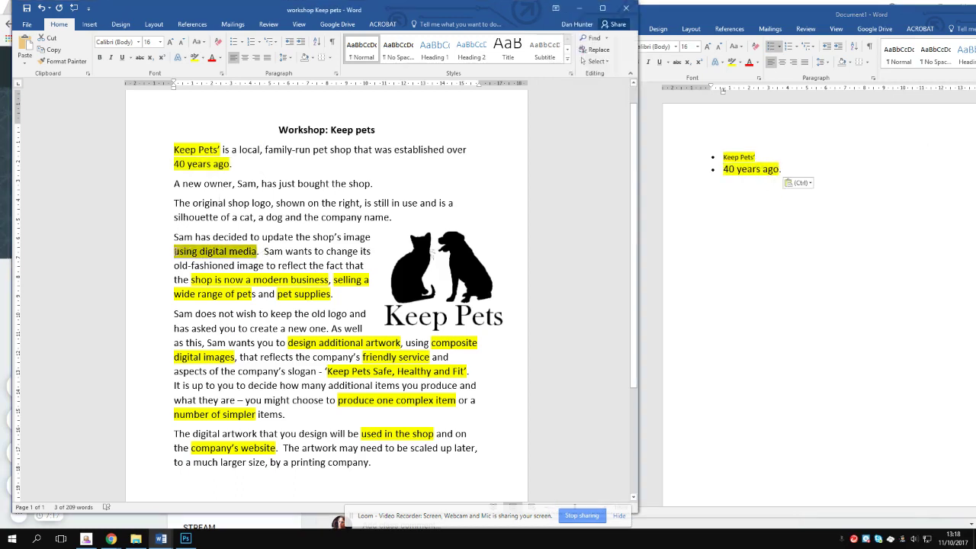
click(798, 167)
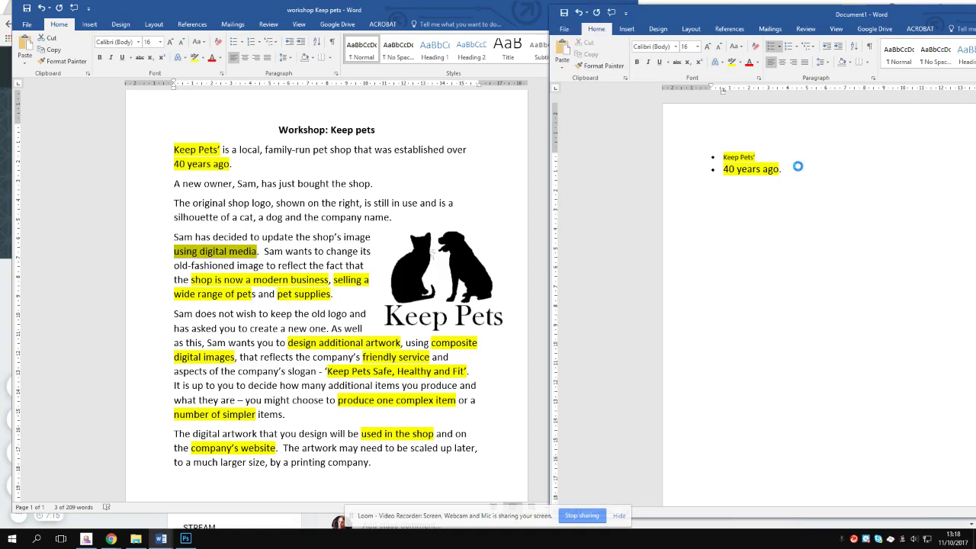
click(720, 157)
key(Return)
key(Up)
key(Return)
text(W)
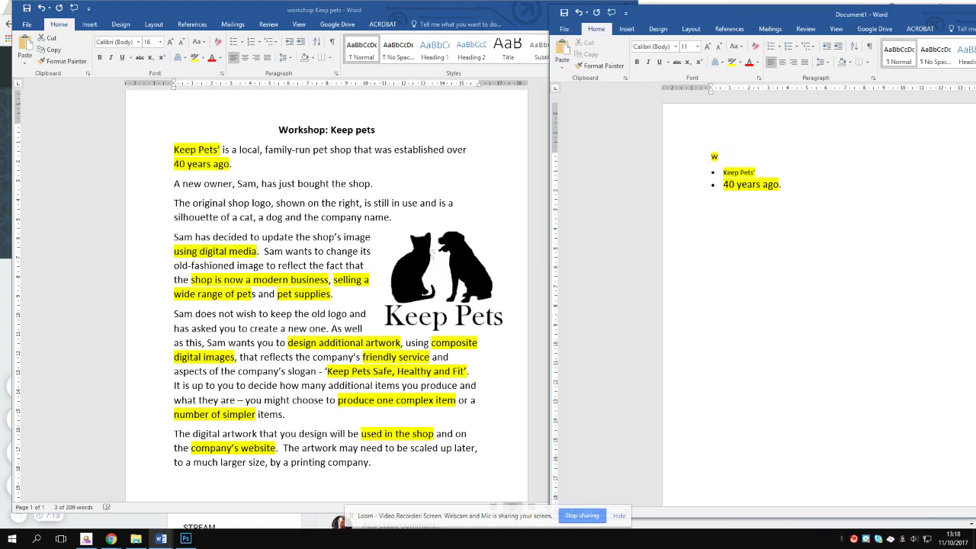
text(HO is the client)
End the bullet list after "40 years ago." and add the heading "What do I need to deliver?" below it.
click(795, 189)
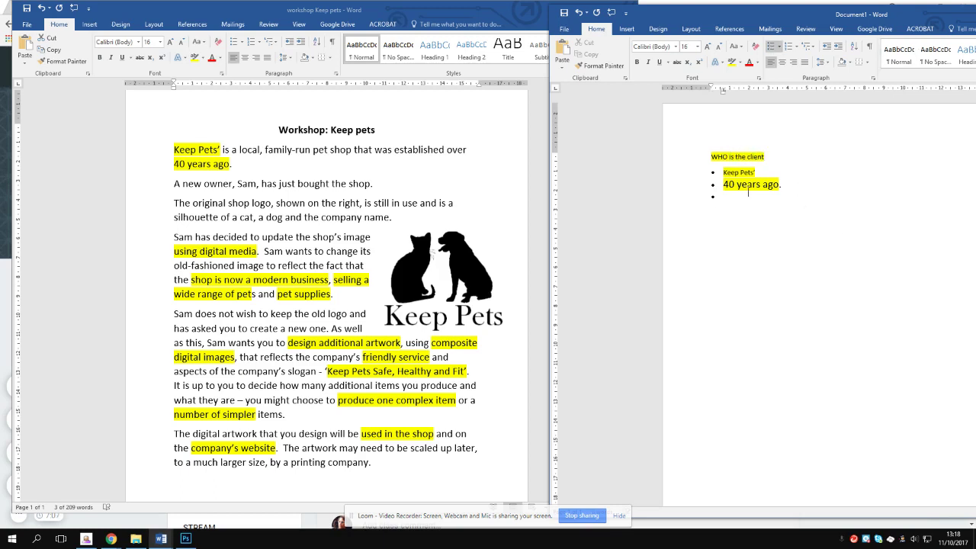
key(Return)
key(Return)
text(WHat do i need to deliver?)
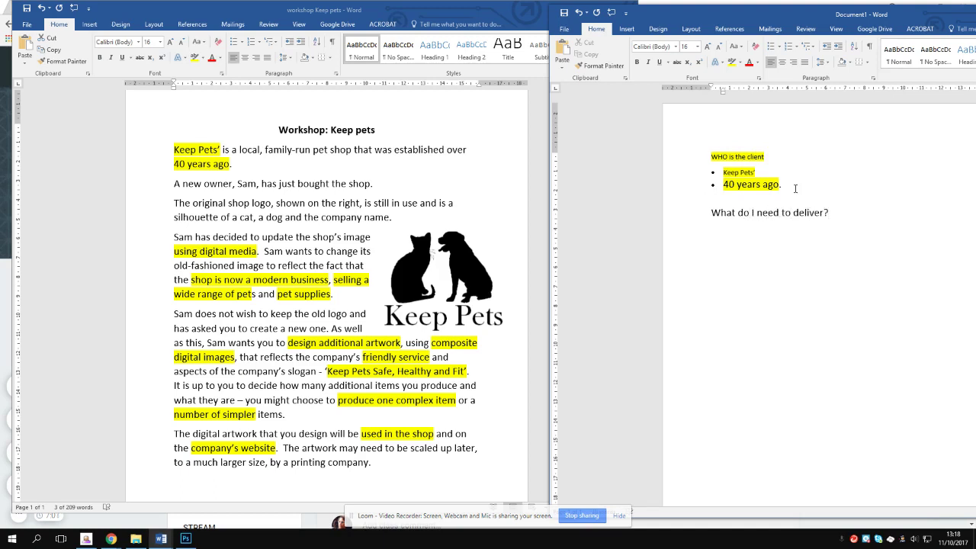
Copy "using digital media" from the brief and paste it under the "What do I need to deliver?" heading.
click(248, 257)
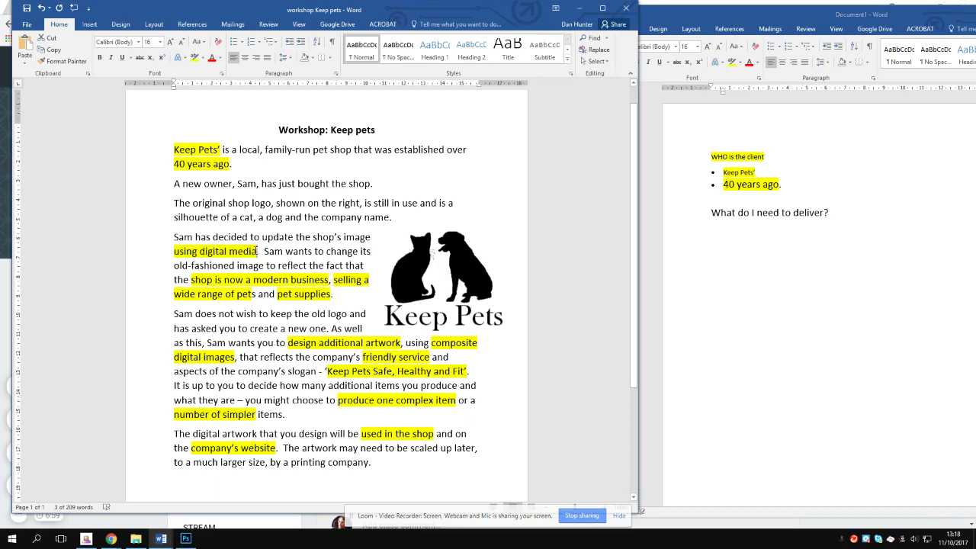
drag(257, 251, 174, 251)
key(ctrl+c)
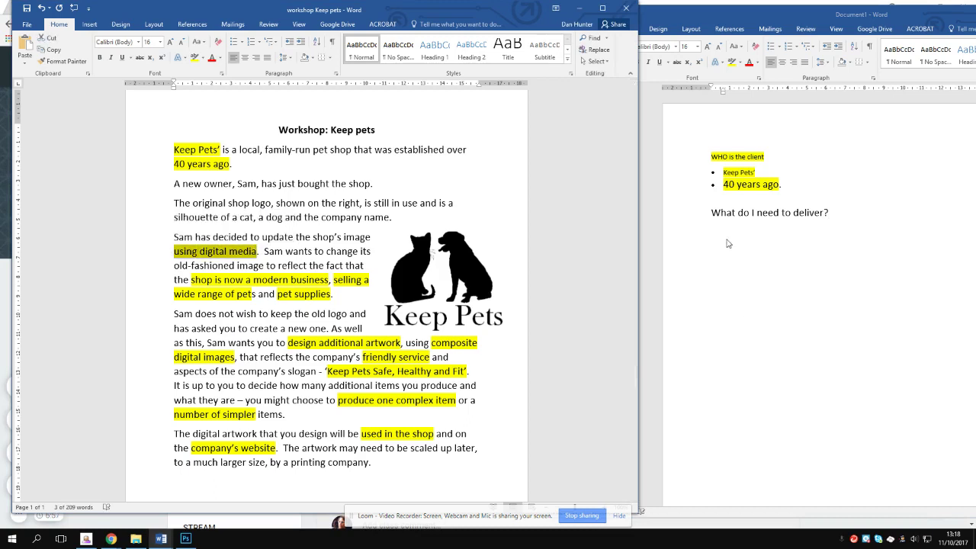
click(723, 236)
key(ctrl+v)
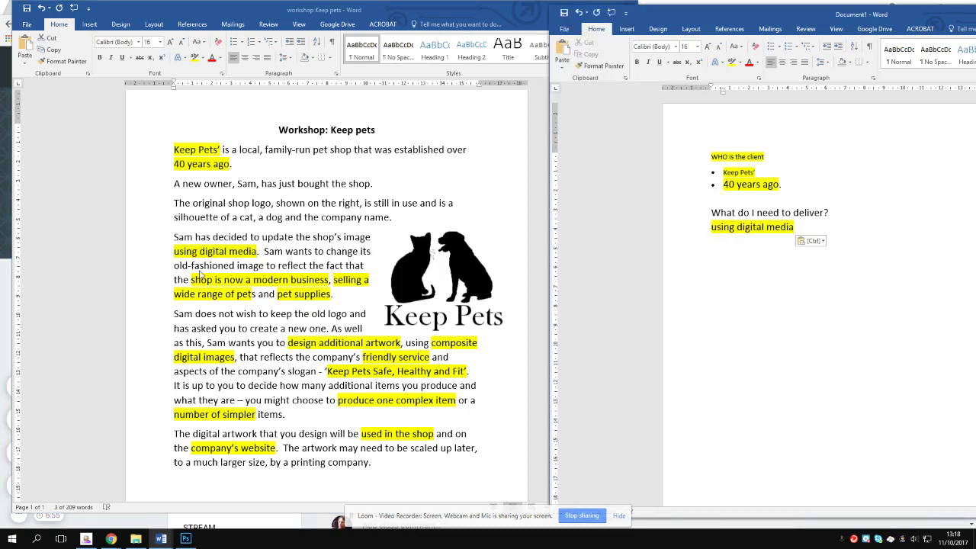
Copy "shop is now a modern business, selling a wide range of pets and pet supplies" from the brief as a bullet below "40 years ago.".
click(201, 280)
drag(193, 281, 331, 293)
key(ctrl+c)
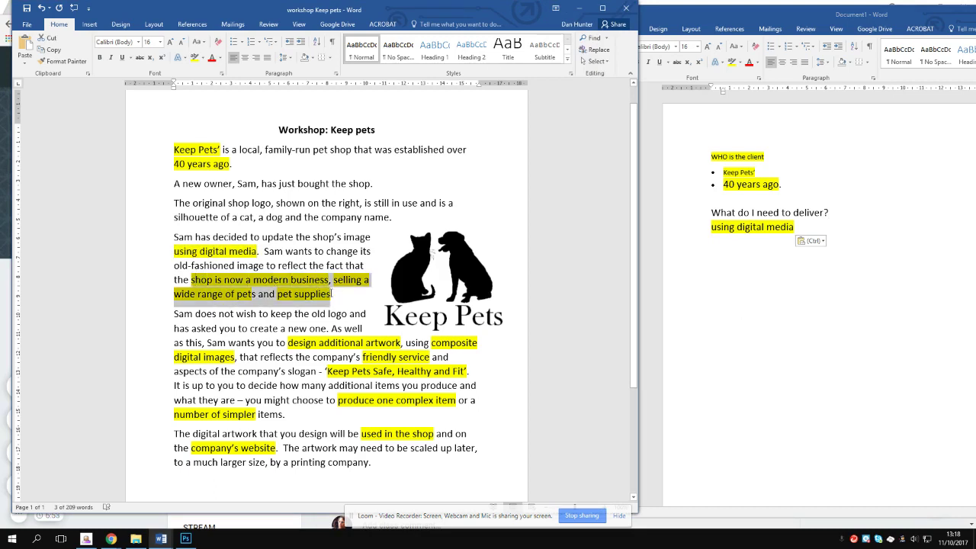
click(787, 184)
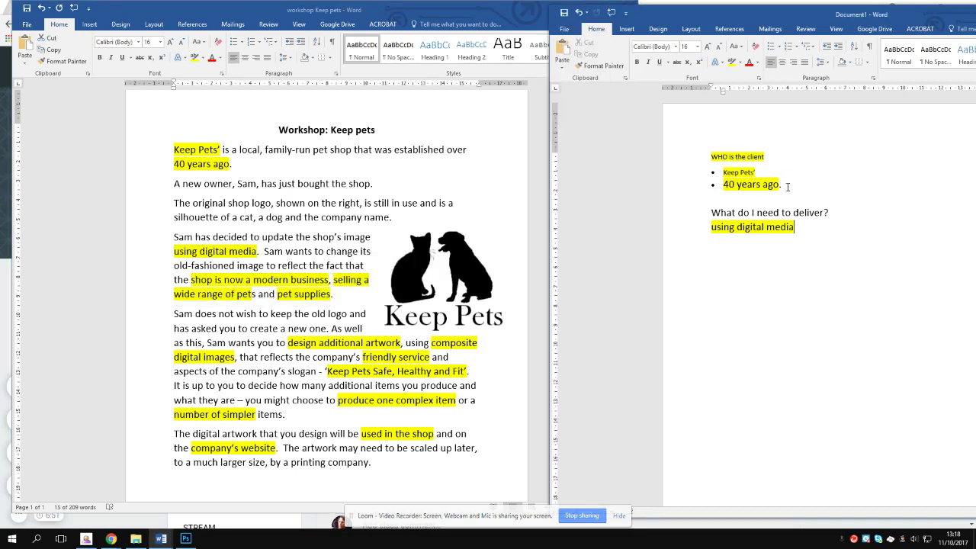
key(Return)
key(ctrl+v)
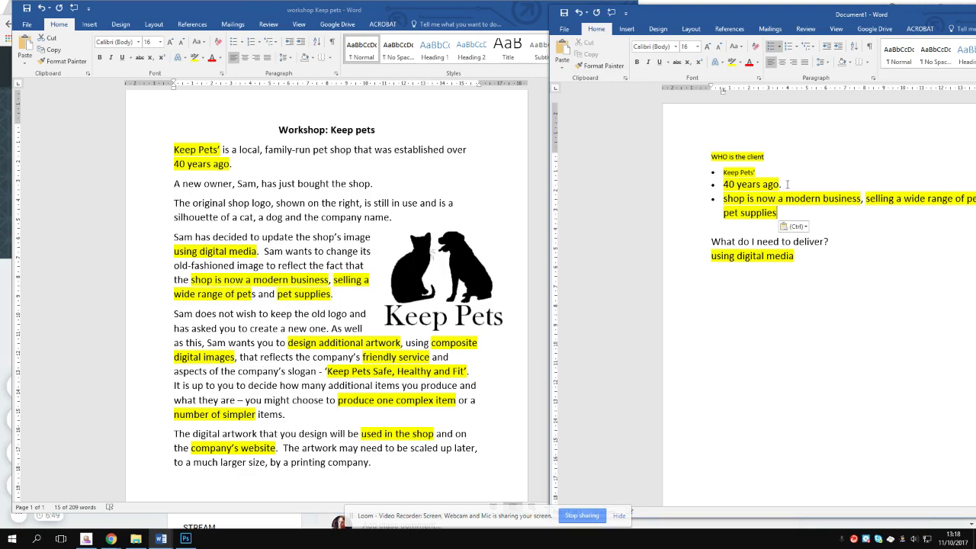
Copy "to design additional artwork" from the brief onto a new line below "using digital media" in the new document.
click(288, 367)
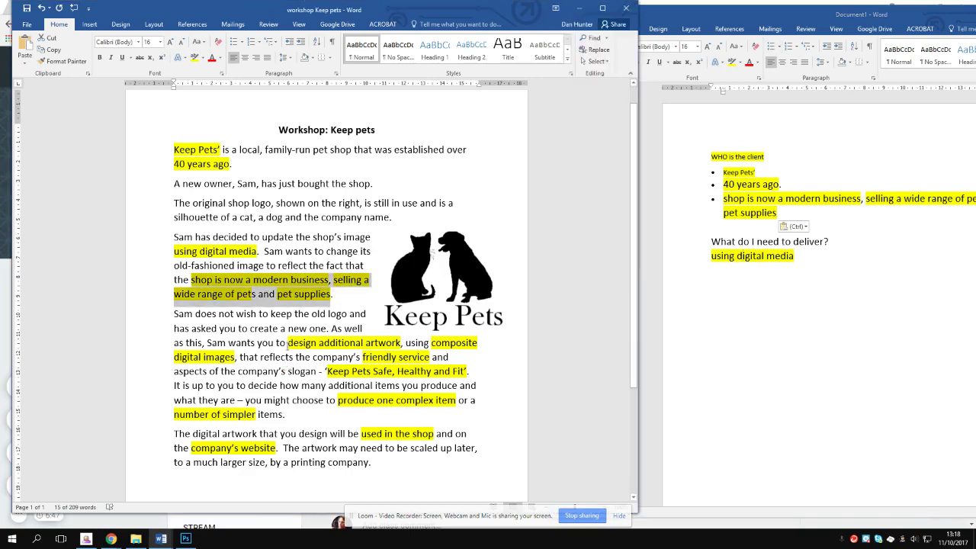
drag(276, 343, 395, 344)
key(ctrl+c)
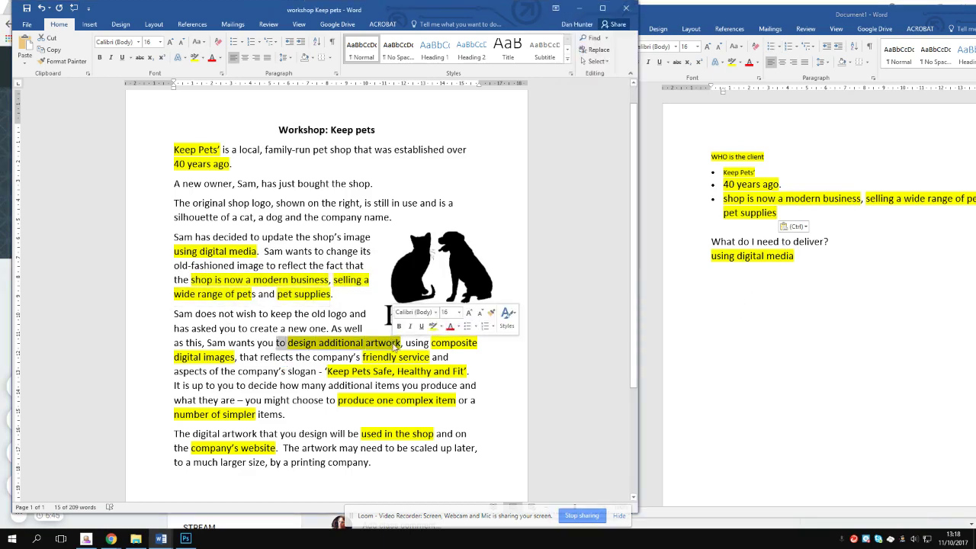
click(819, 260)
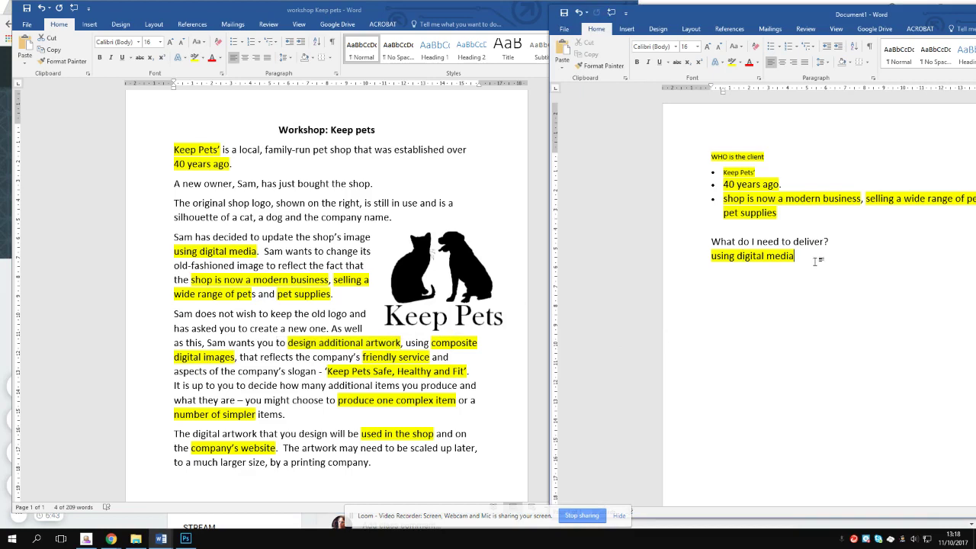
key(ctrl+v)
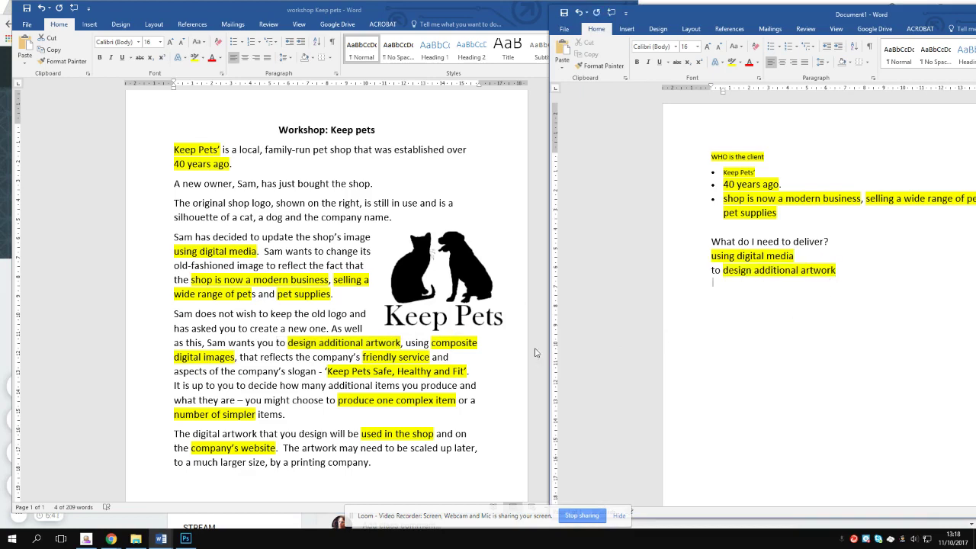
Copy "composite digital images" from the brief onto a new line below "to design additional artwork".
click(434, 342)
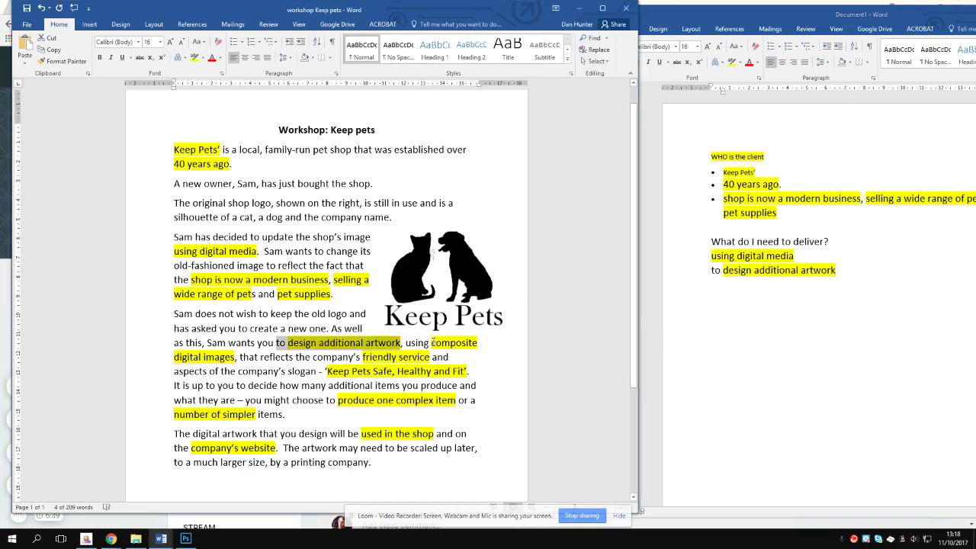
drag(432, 343, 234, 360)
key(ctrl+c)
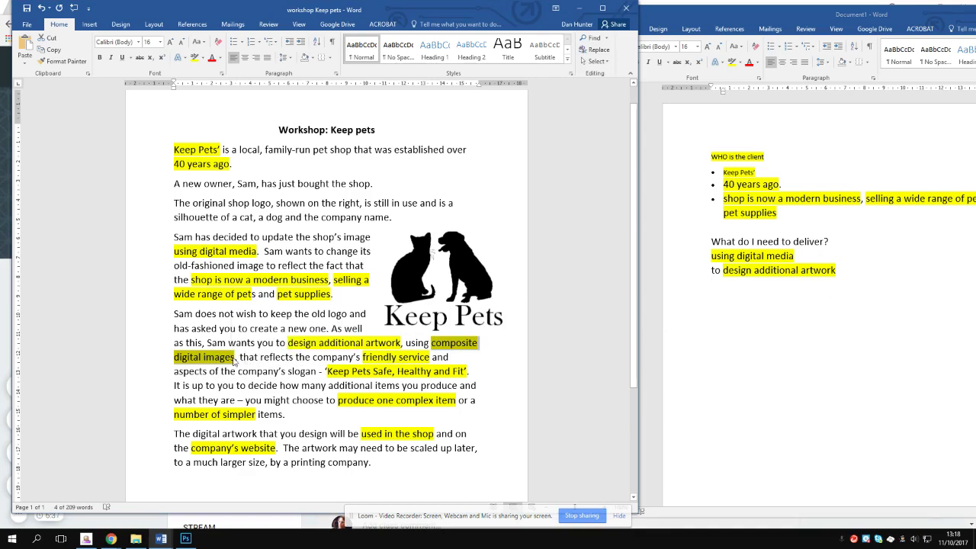
click(837, 270)
key(Return)
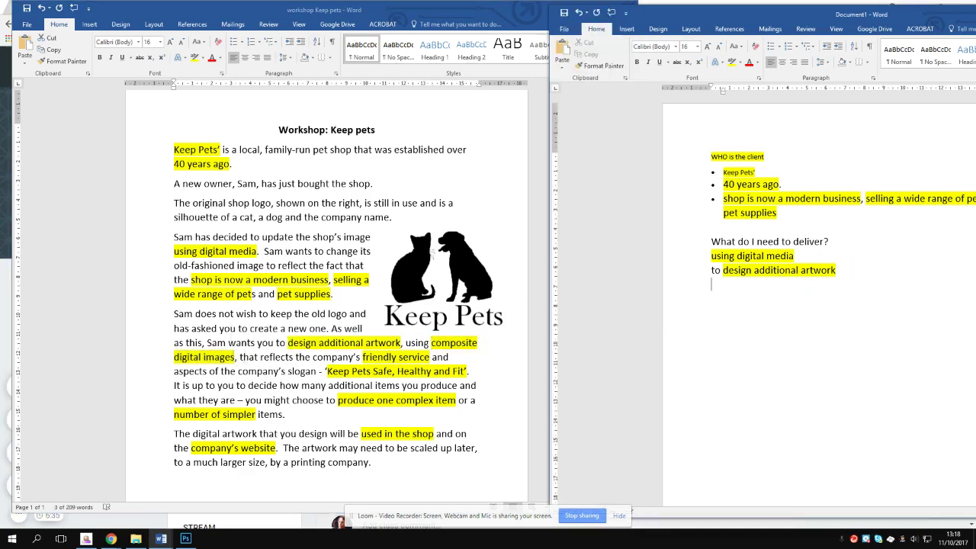
key(ctrl+v)
Add a bullet after "pet supplies" in the client list and fill it with "friendly service" copied from the brief.
click(781, 213)
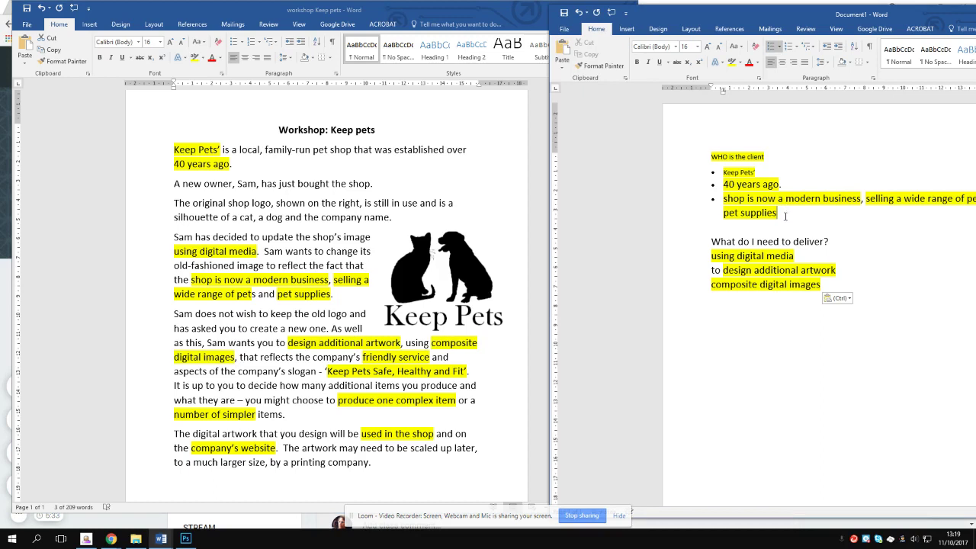
key(Return)
click(363, 357)
drag(363, 357, 431, 358)
key(ctrl+c)
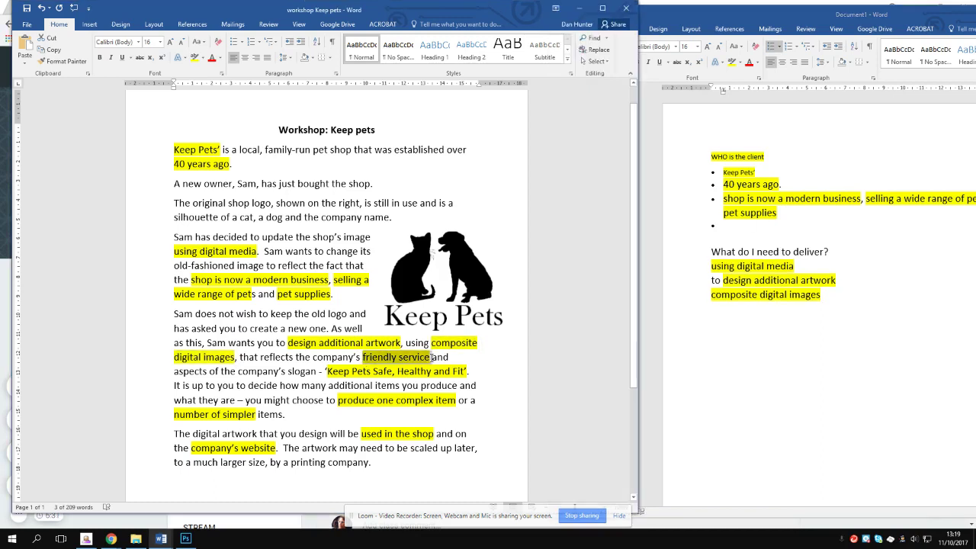
click(736, 230)
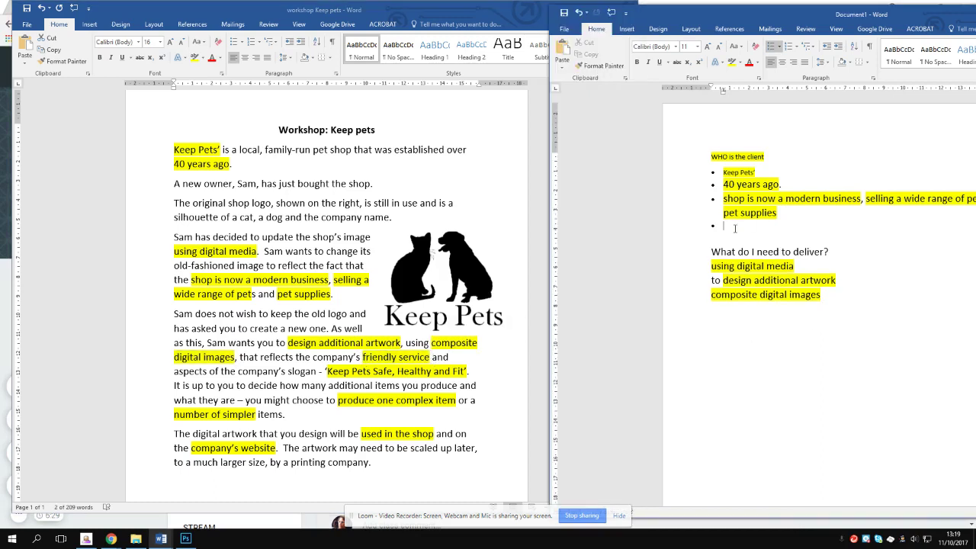
key(ctrl+v)
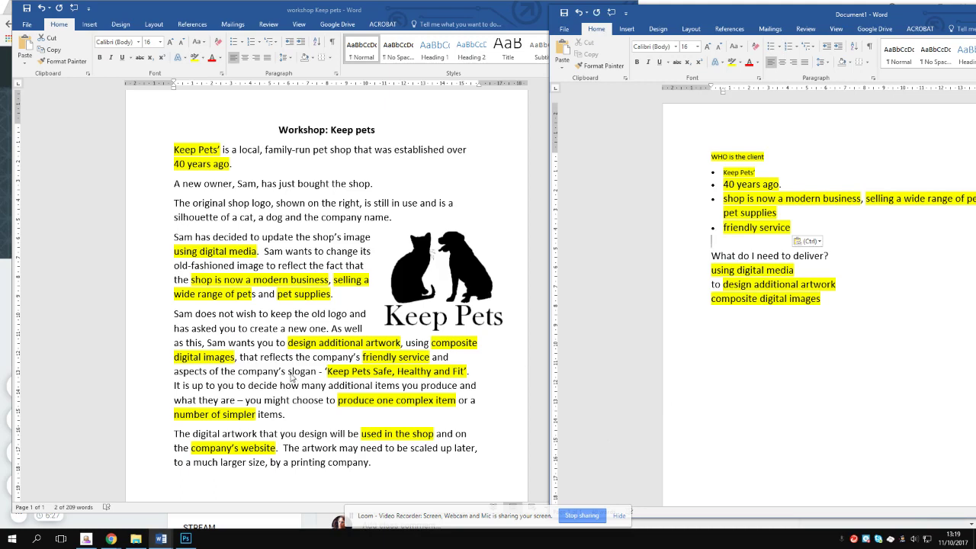
Copy the slogan 'Keep Pets Safe, Healthy and Fit' from the brief as a new bullet below "friendly service".
key(alt+Tab)
drag(326, 372, 467, 371)
key(ctrl+c)
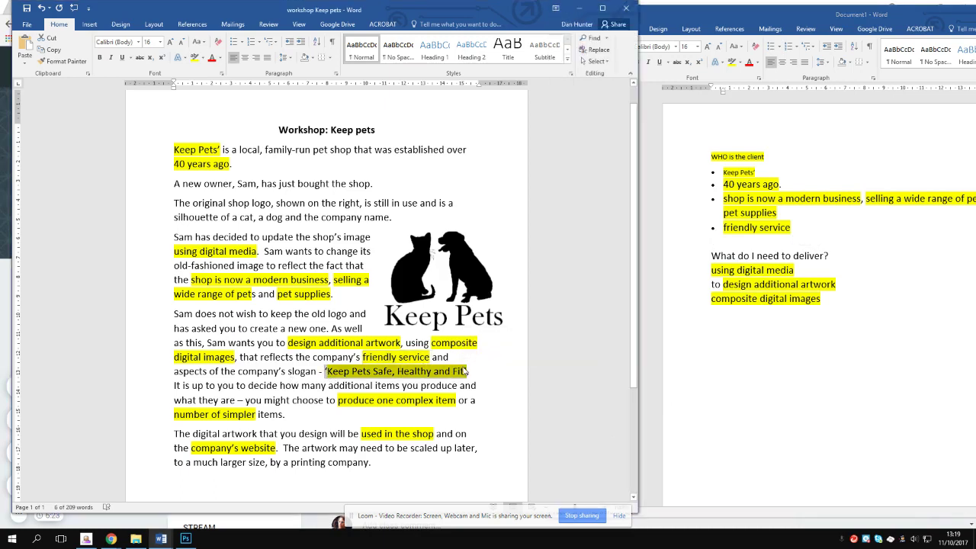
click(814, 239)
click(803, 230)
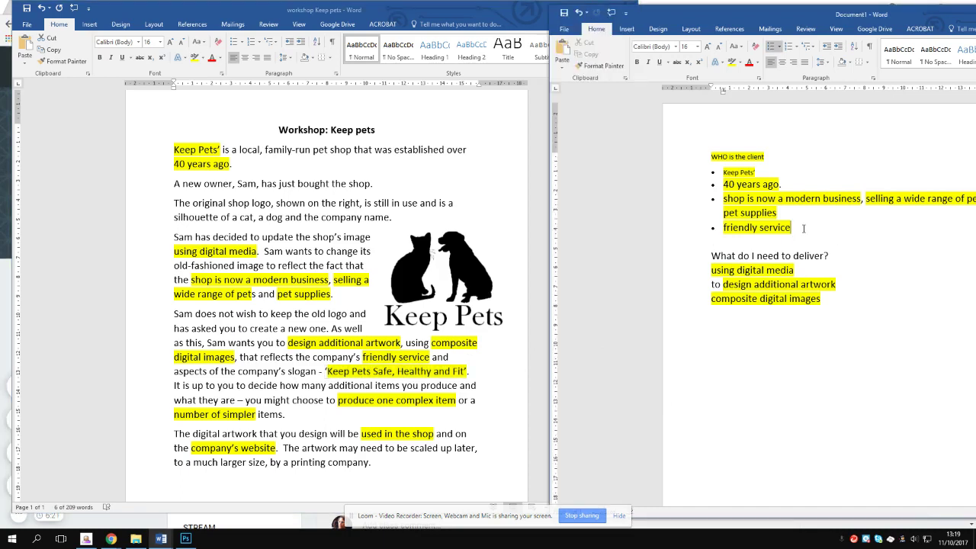
key(Return)
key(ctrl+v)
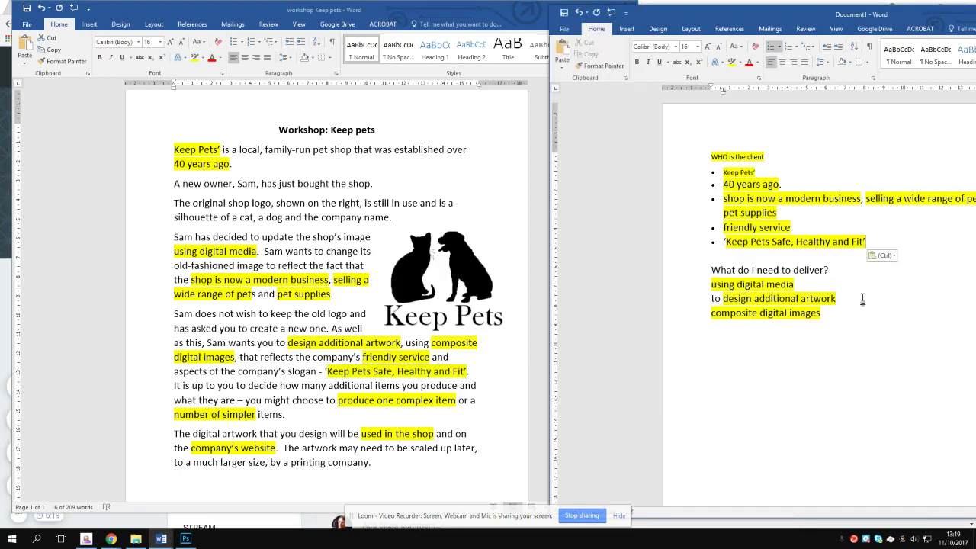
Copy "produce one complex item" from the brief onto a new line below "composite digital images".
click(326, 405)
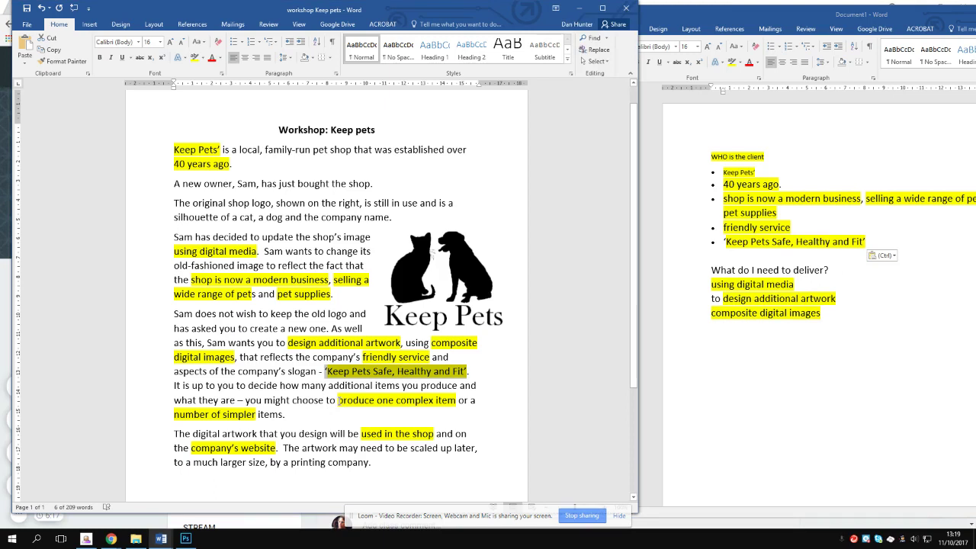
drag(338, 399, 456, 401)
click(809, 335)
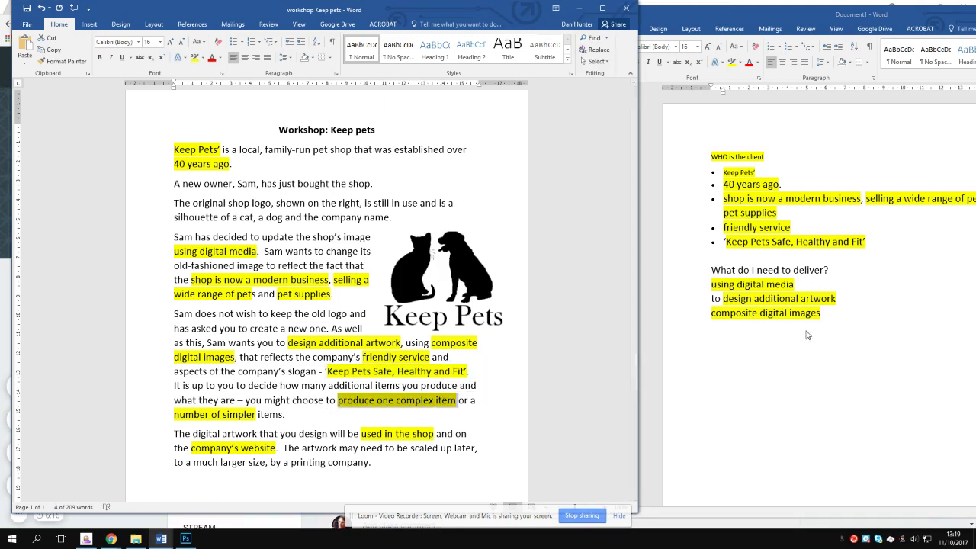
click(823, 315)
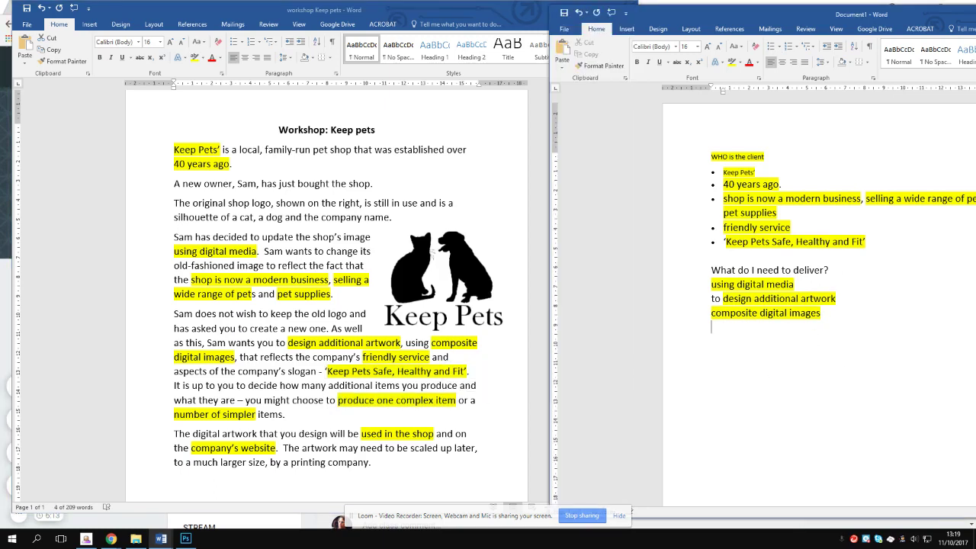
key(Return)
key(ctrl+v)
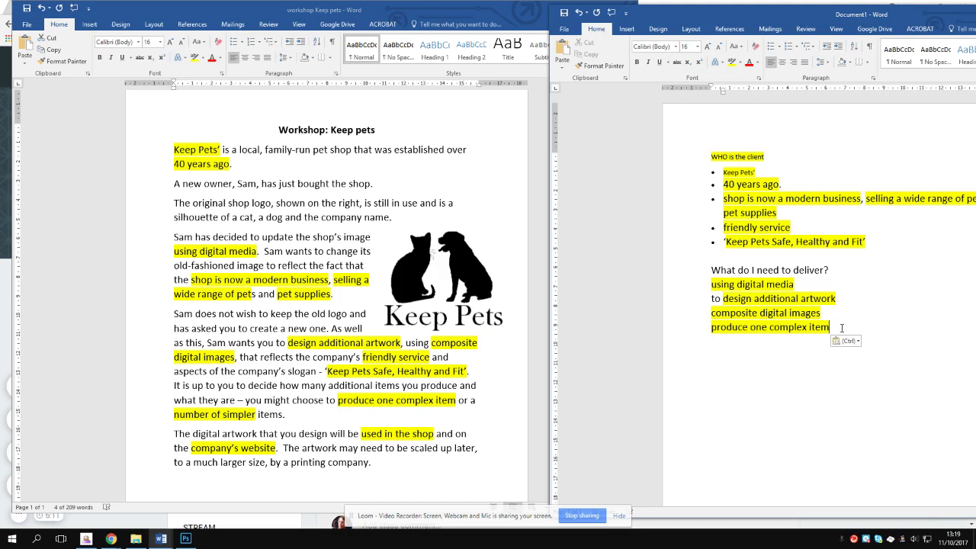
Extend the "produce one complex item" line with "OR", the phrase "number of simpler" copied from the brief, and the word "items".
text(OR)
click(177, 414)
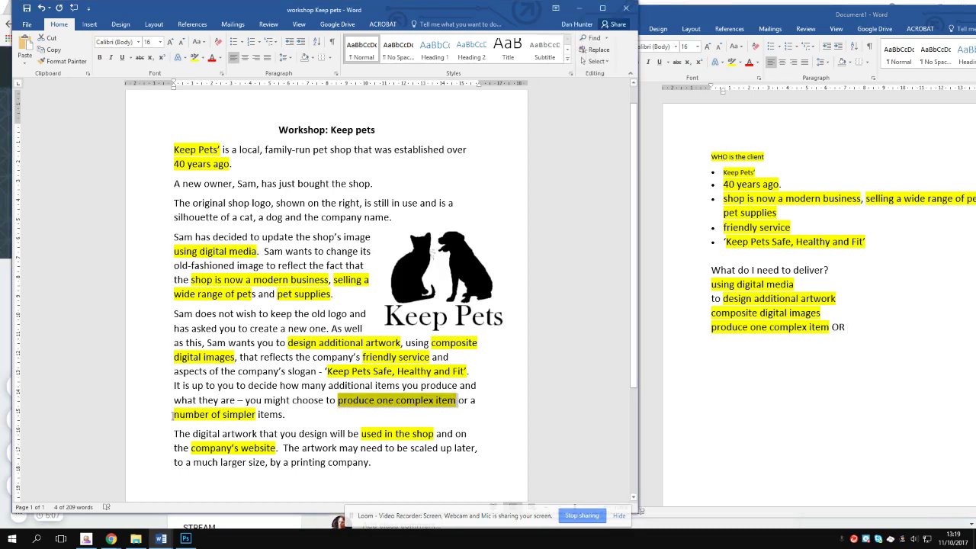
drag(175, 414, 260, 414)
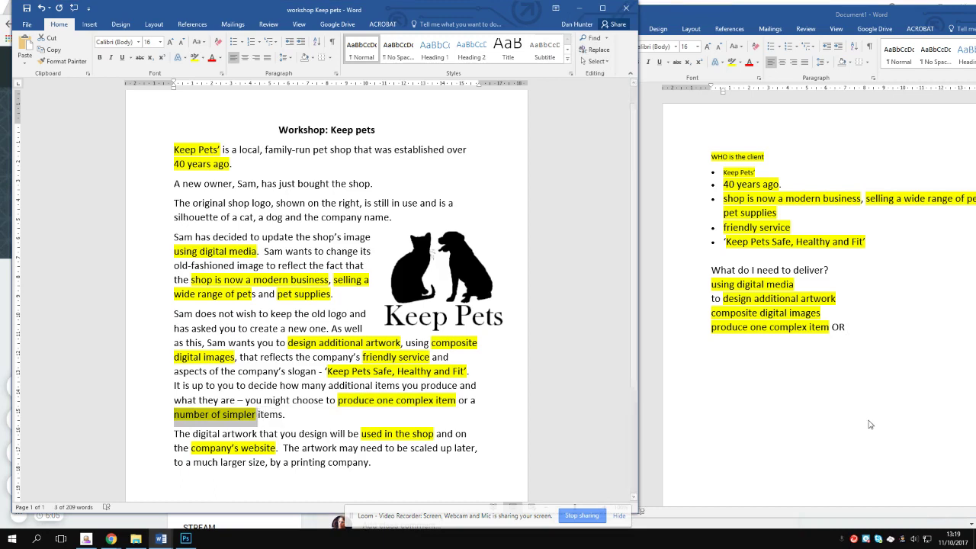
click(852, 327)
key(ctrl+v)
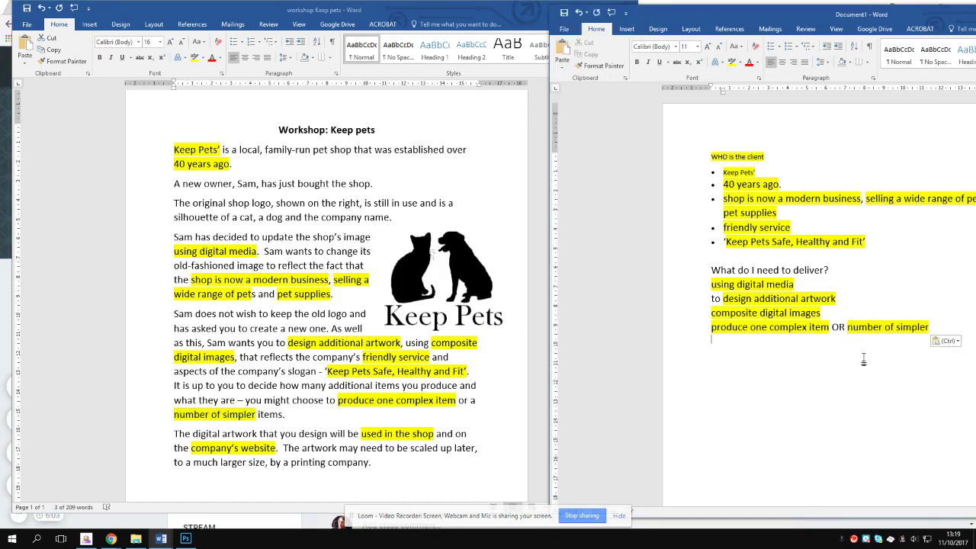
text(items)
key(Left)
key(Left)
key(Left)
key(Left)
key(Left)
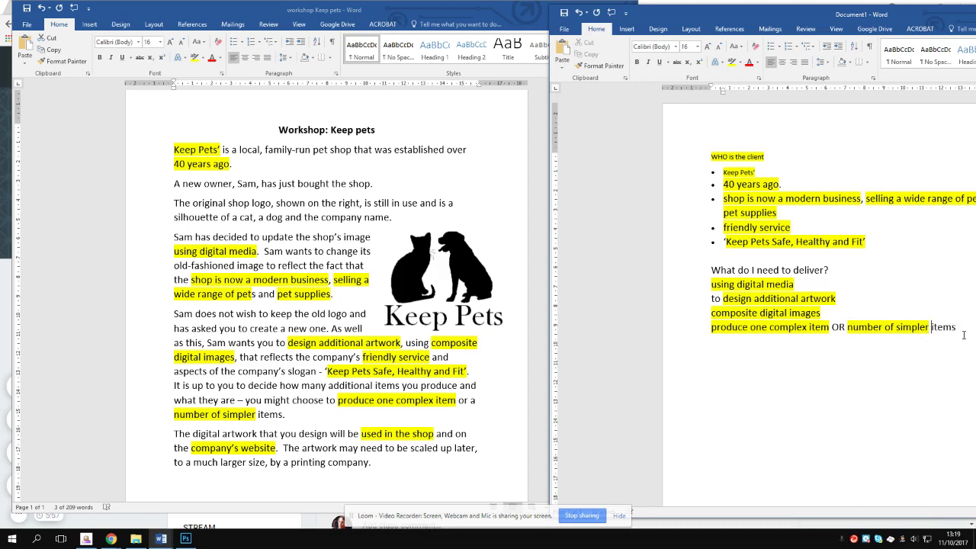
key(End)
Copy "be used in the shop" from the brief onto a new line at the end of the deliverables.
click(375, 478)
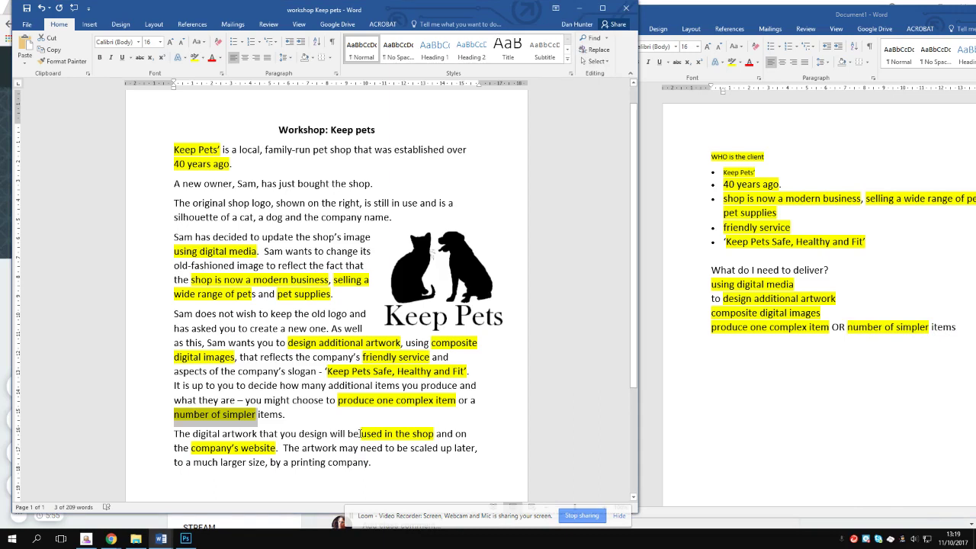
drag(351, 433, 433, 434)
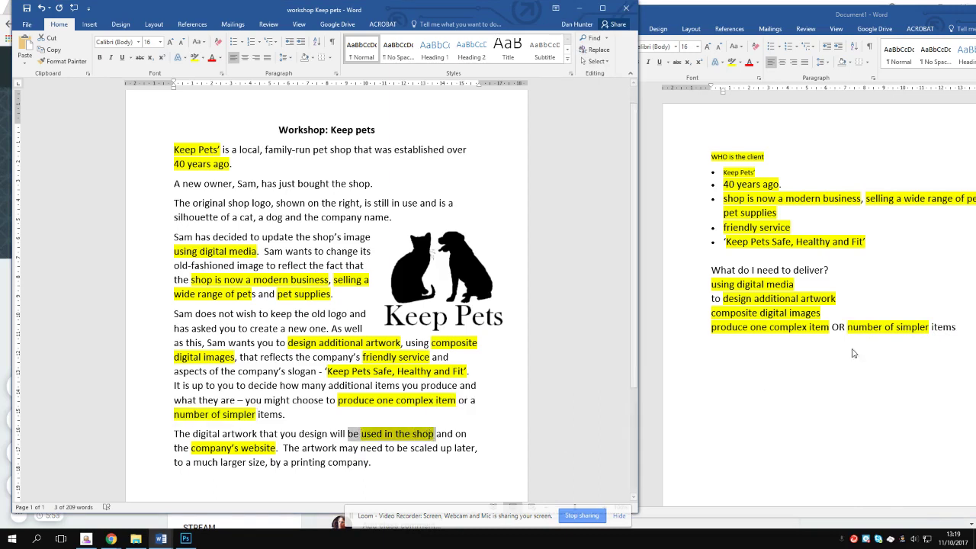
click(961, 326)
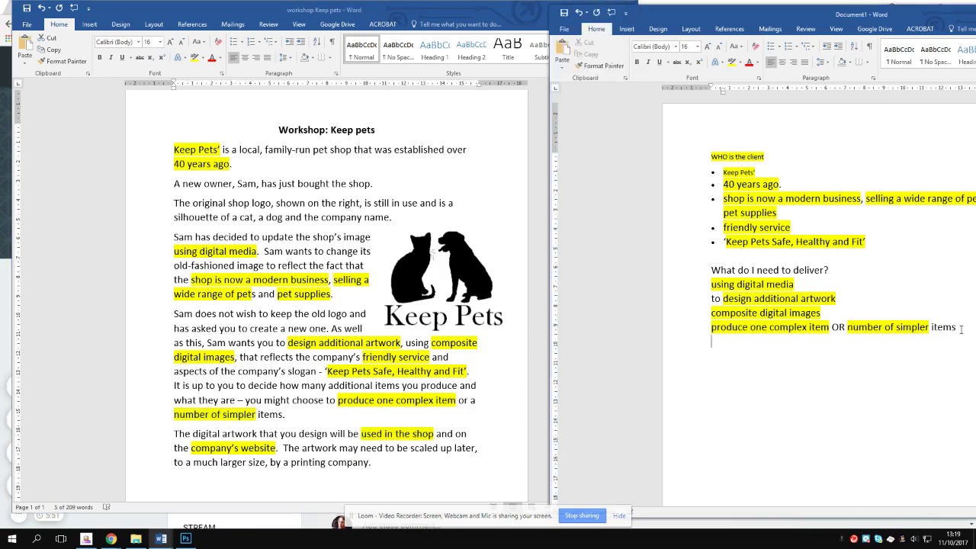
key(Return)
key(ctrl+v)
Copy "company's website" from the brief onto a new line below "be used in the shop" and put "and" in front of it.
click(244, 466)
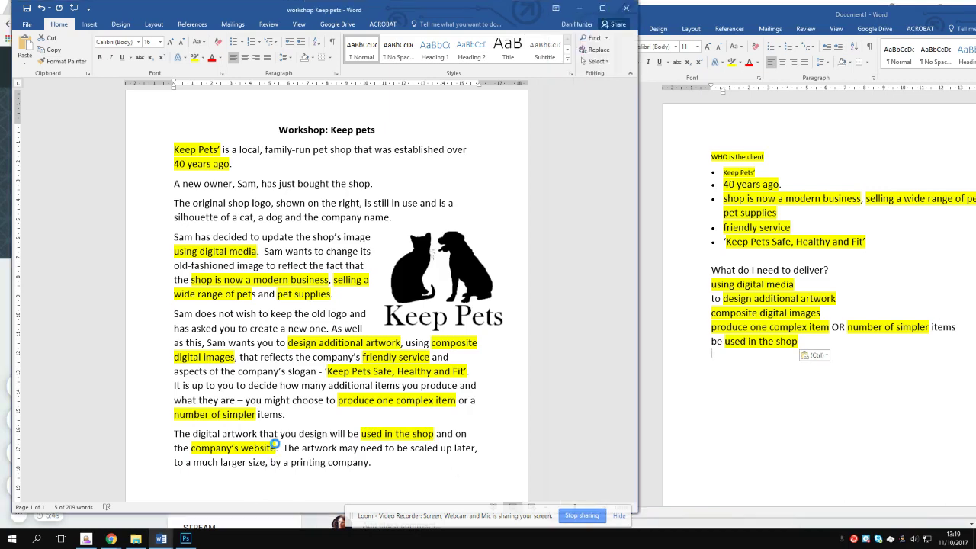
drag(277, 448, 214, 452)
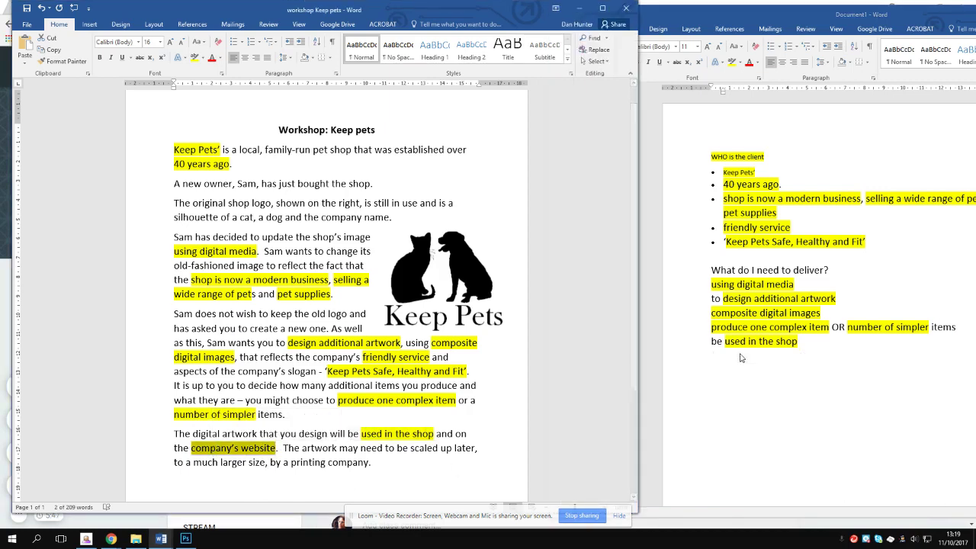
click(810, 348)
key(Return)
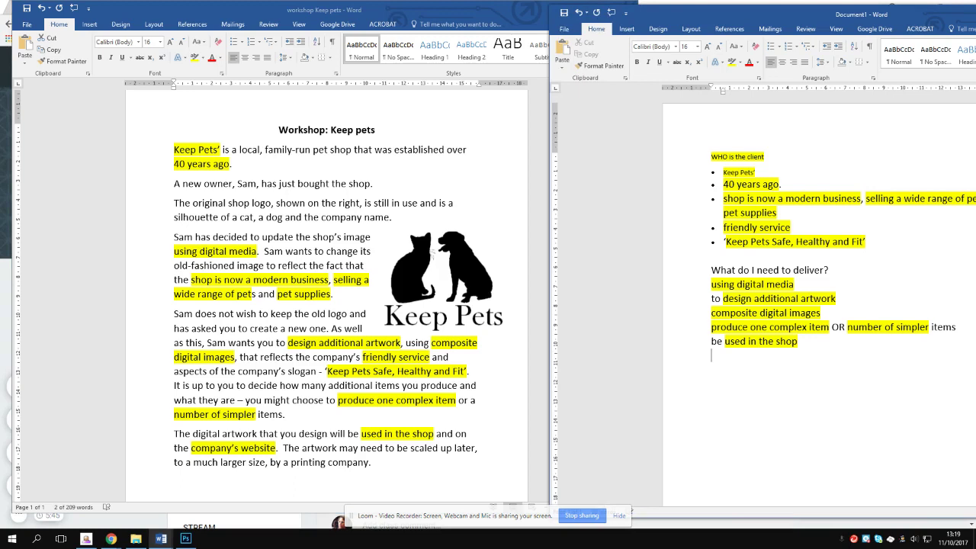
key(ctrl+v)
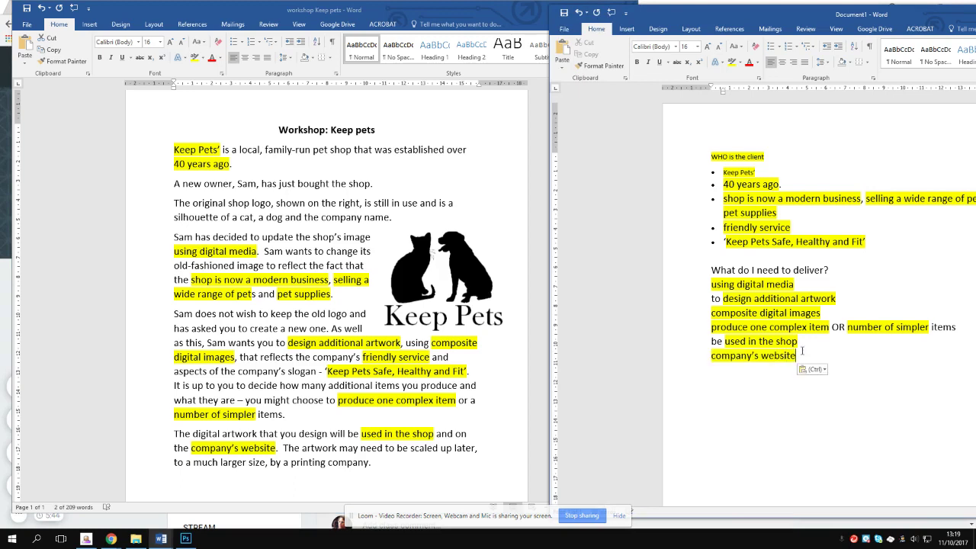
click(711, 356)
text(and)
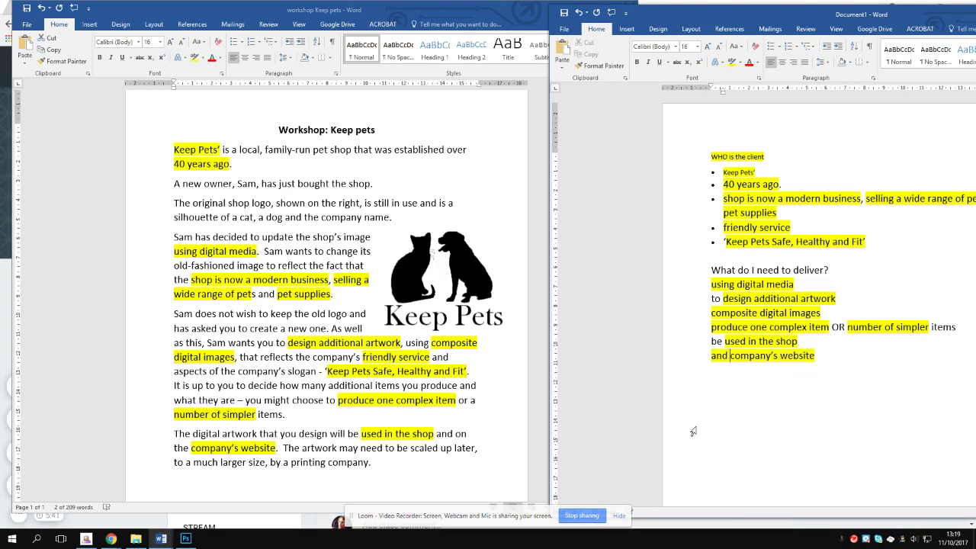
Turn all the lines under the "What do I need to deliver?" heading, from "using digital media" to "and company's website", into a bulleted list.
drag(816, 355, 706, 289)
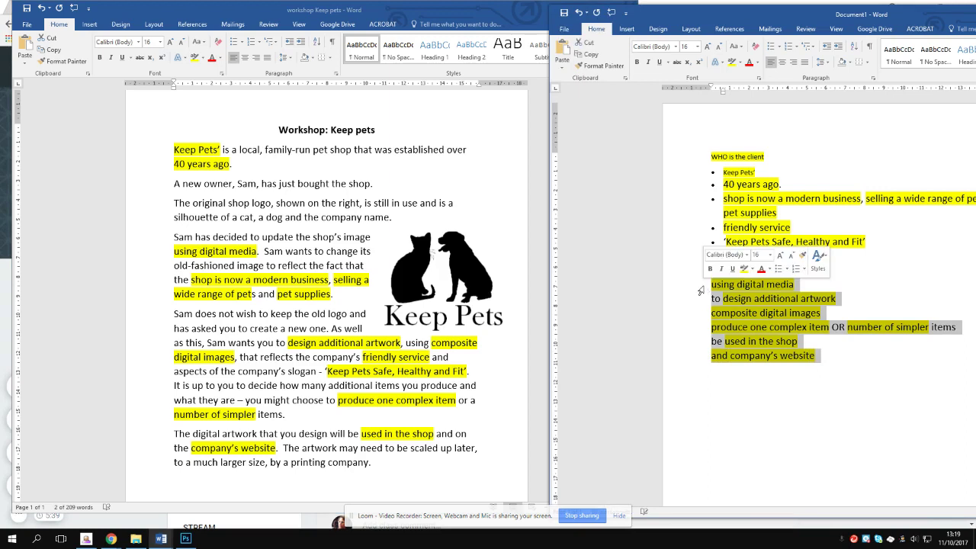
key(ctrl+shift+l)
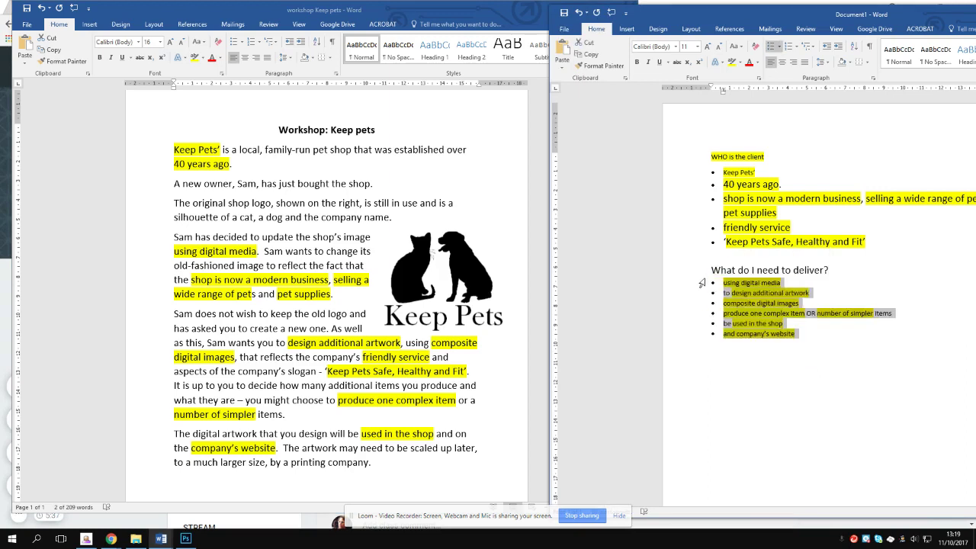
Enlarge the text of the bulleted list under "What do I need to deliver?" to 15 pt.
key(ctrl+bracketright)
key(ctrl+bracketright)
key(ctrl+bracketright)
key(ctrl+bracketright)
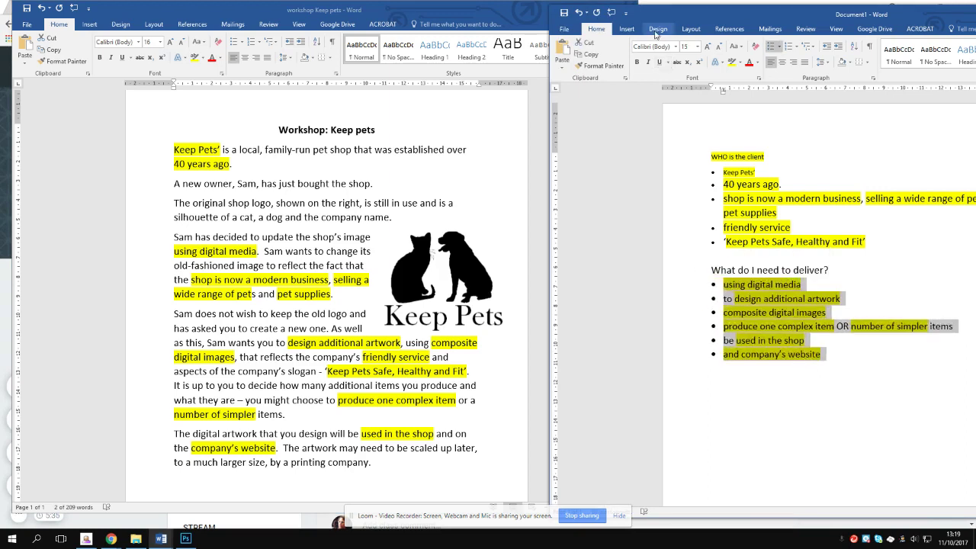
Maximize the Document1 window so it fills the screen and deselect the bulleted list.
drag(698, 11, 377, 41)
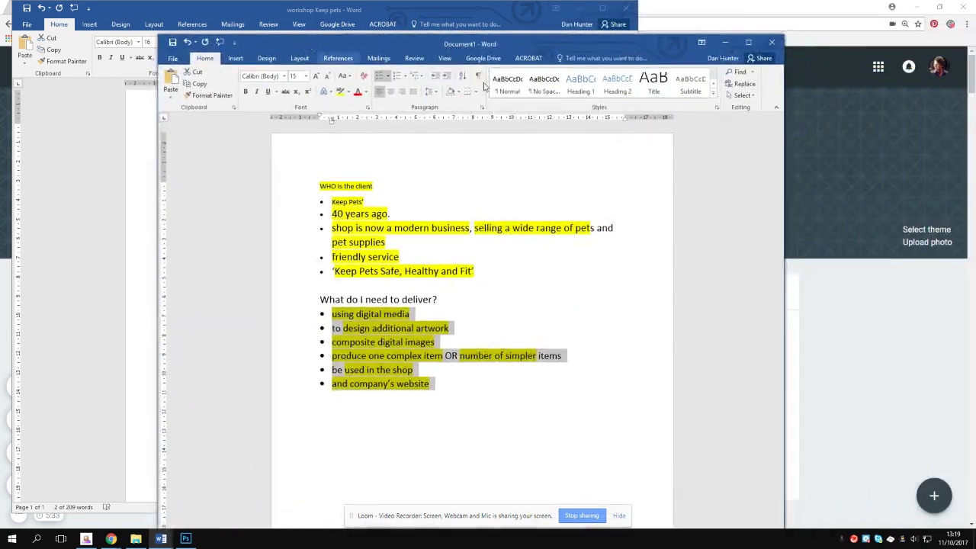
click(749, 42)
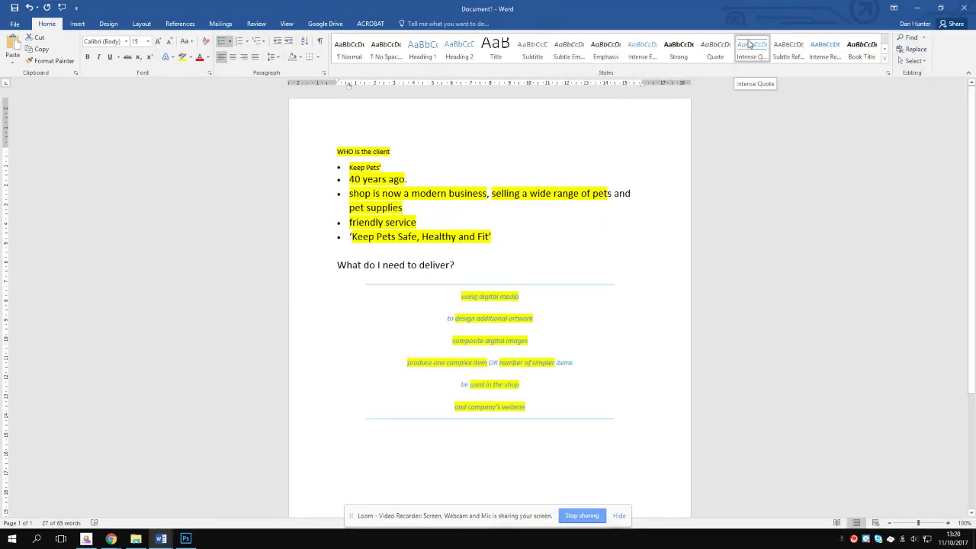
click(577, 226)
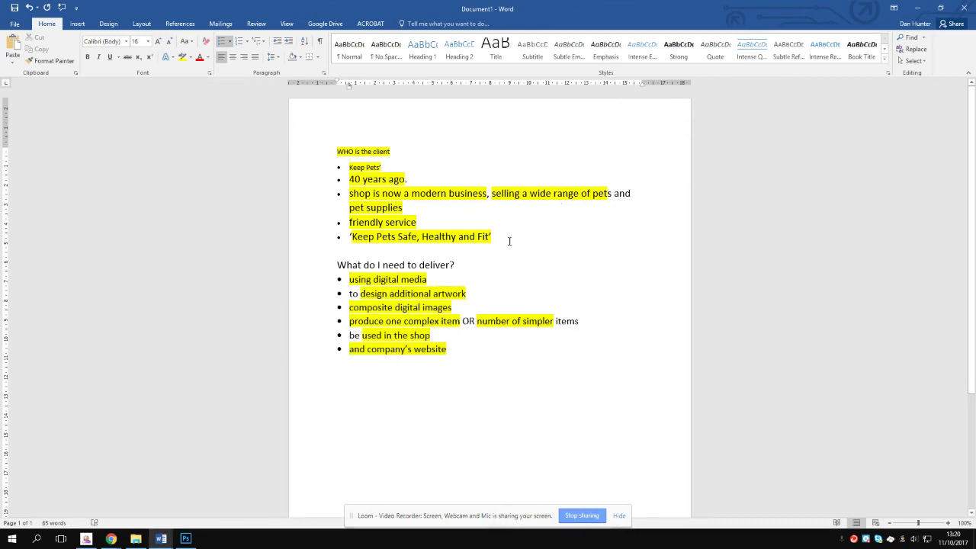
mouse_move(510, 241)
mouse_down()
mouse_move(343, 152)
mouse_move(345, 167)
mouse_up()
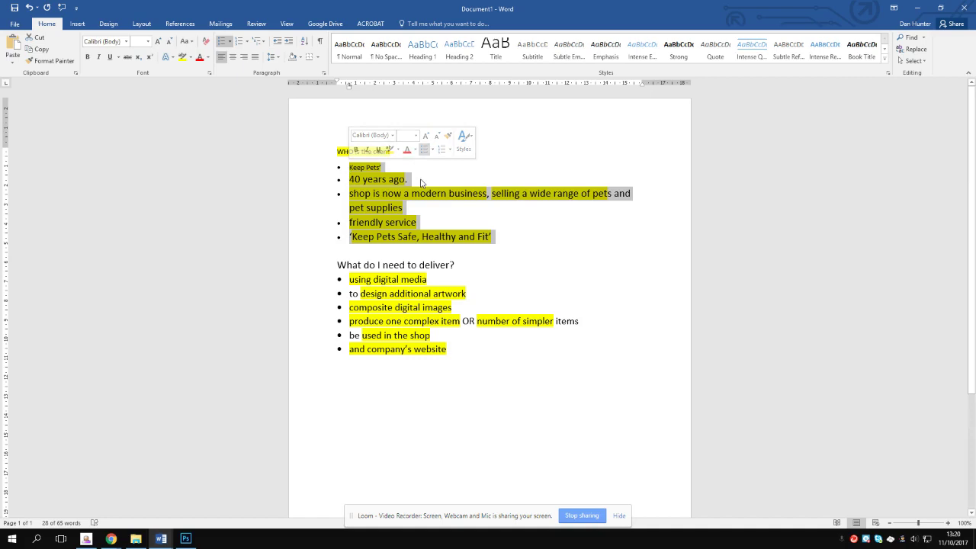
click(508, 238)
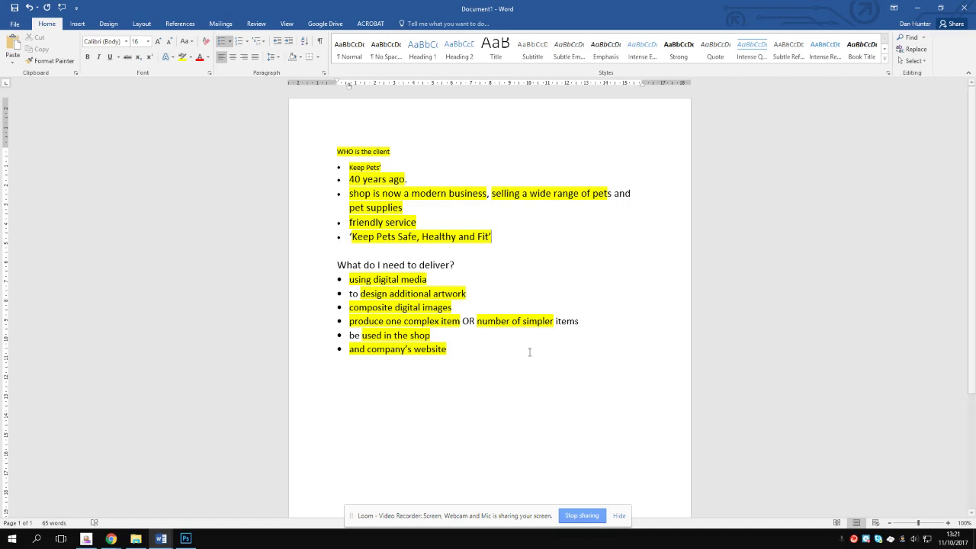
Leave a blank line after the "and company's website" bullet and add an unbulleted line reading "PEE".
key(Return)
key(Return)
key(Return)
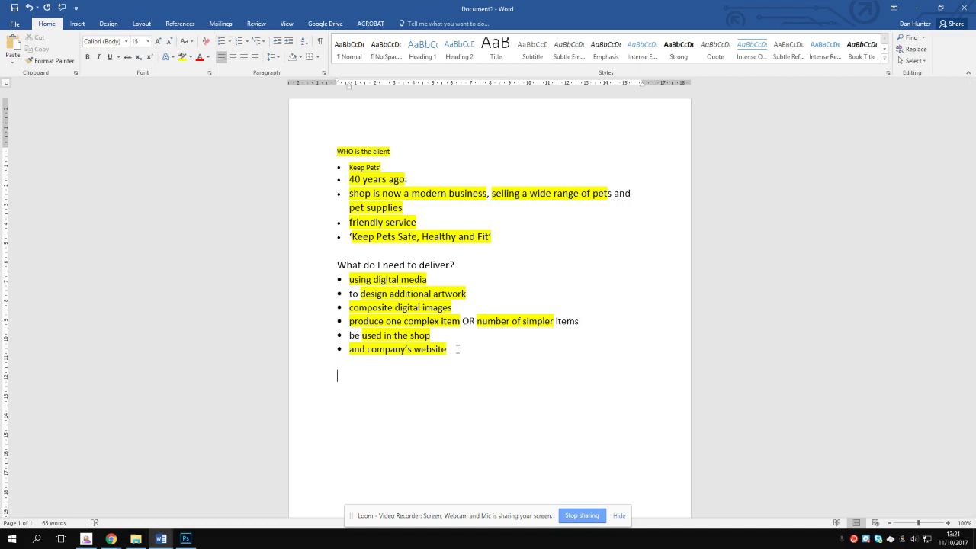
text(PEE)
drag(457, 348, 366, 351)
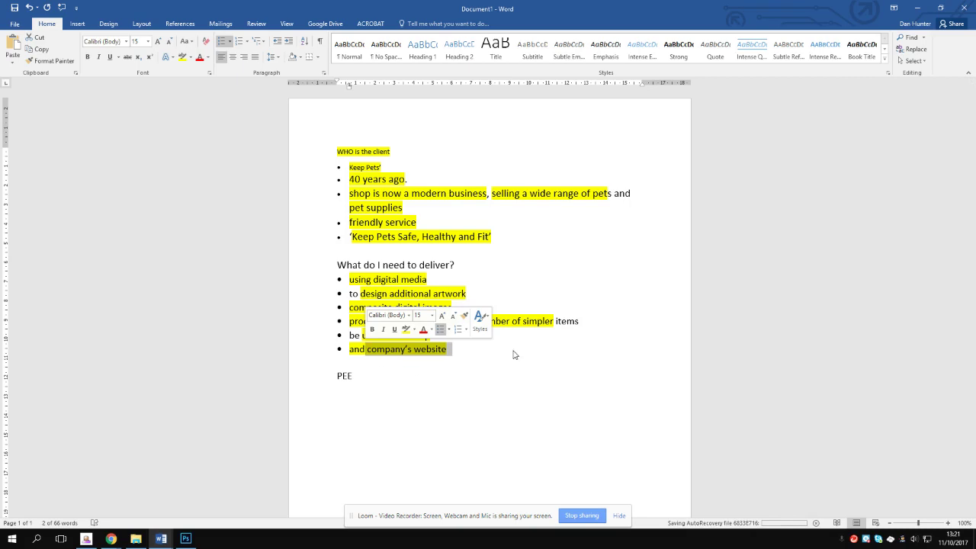
click(411, 343)
scroll(412, 343, down, 1)
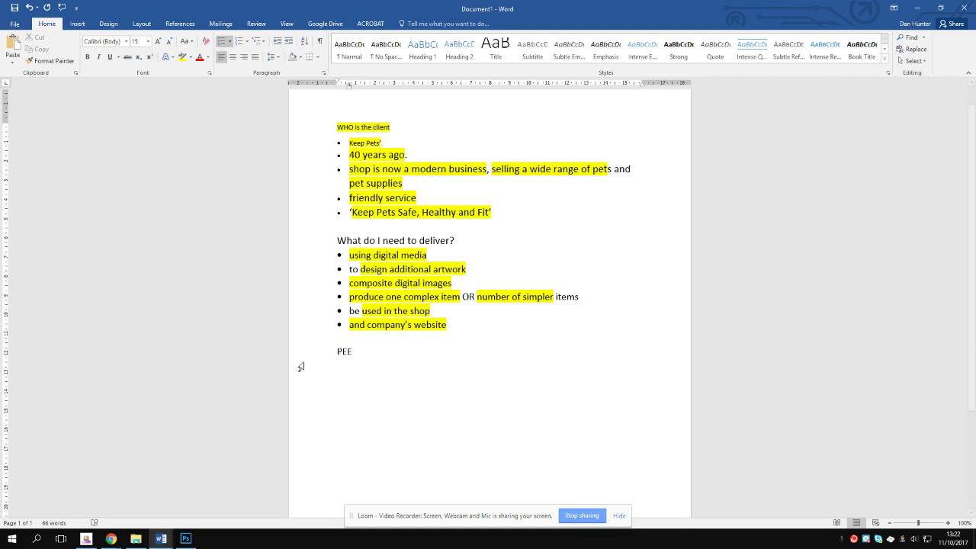
Switch to Photoshop and start a new document with the document type International Paper.
click(185, 539)
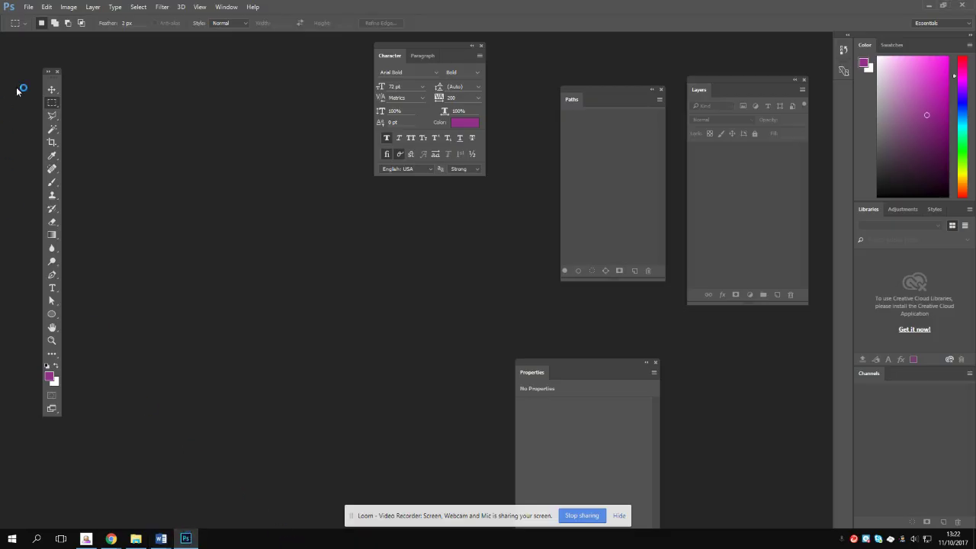
key(ctrl+n)
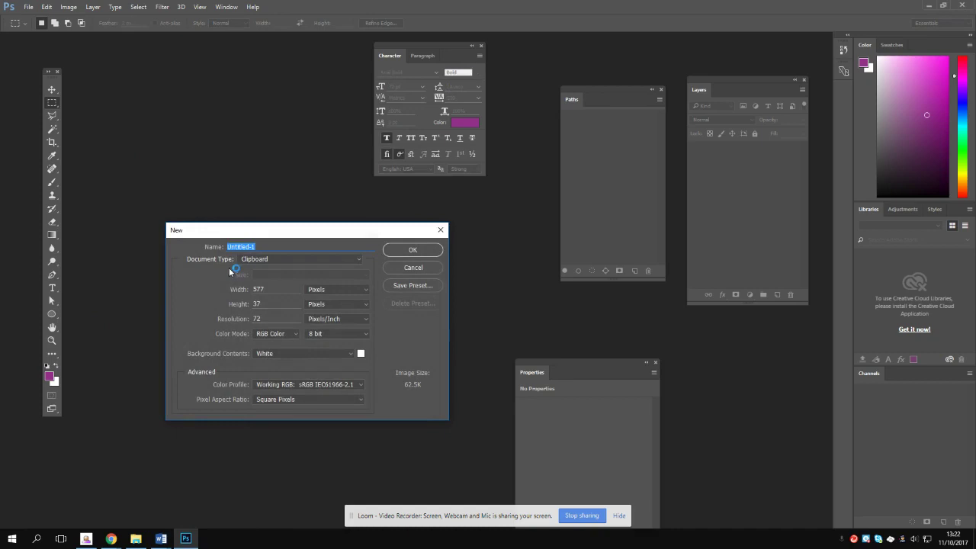
drag(240, 227, 216, 137)
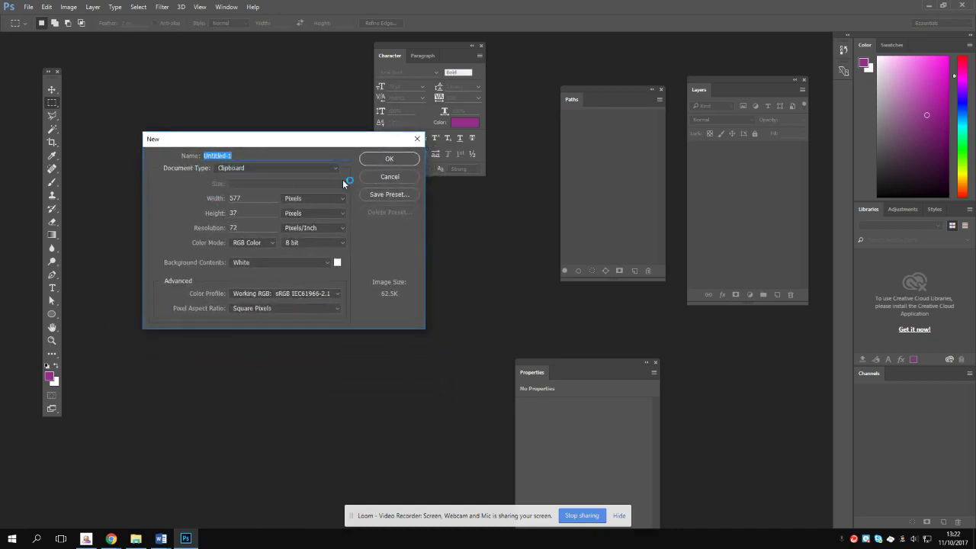
click(294, 167)
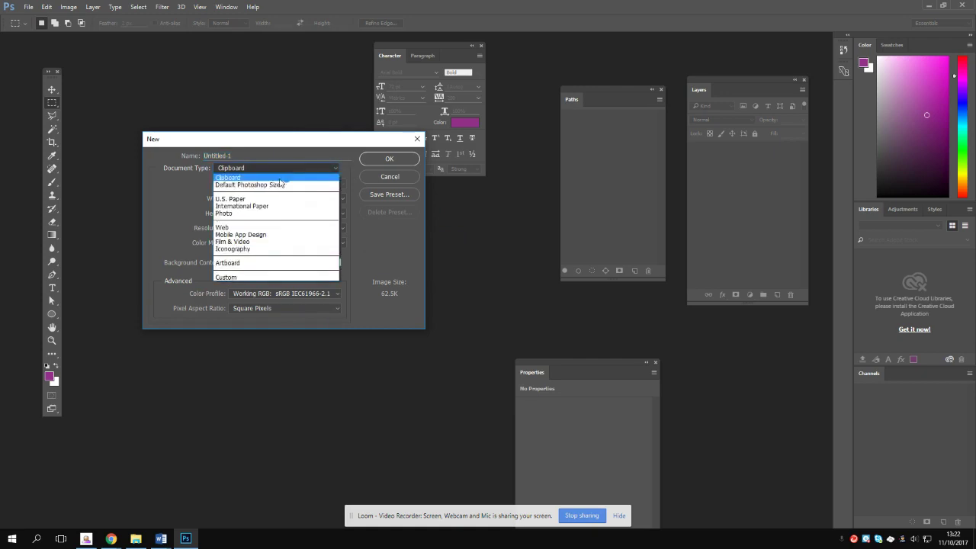
click(254, 206)
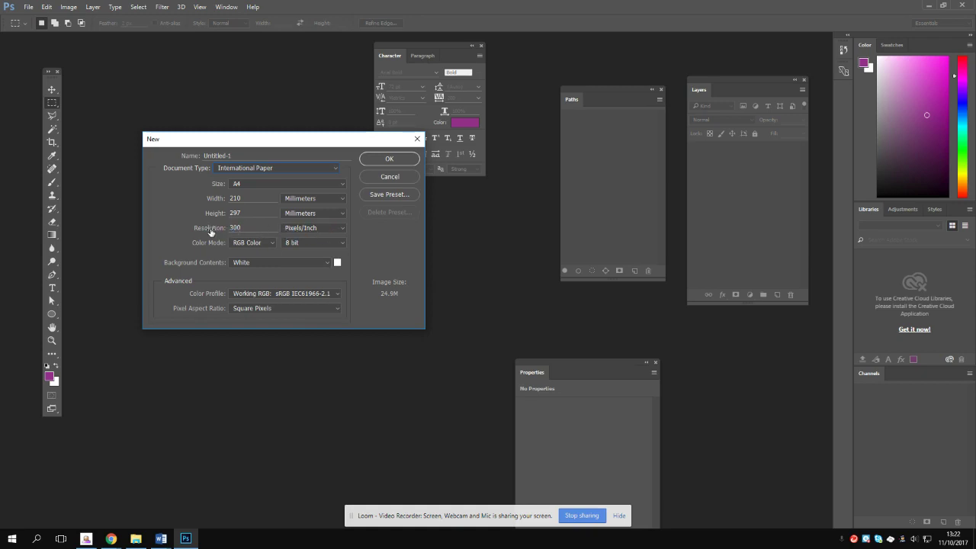
Try A6 as the new document's paper size before settling on A3.
click(265, 185)
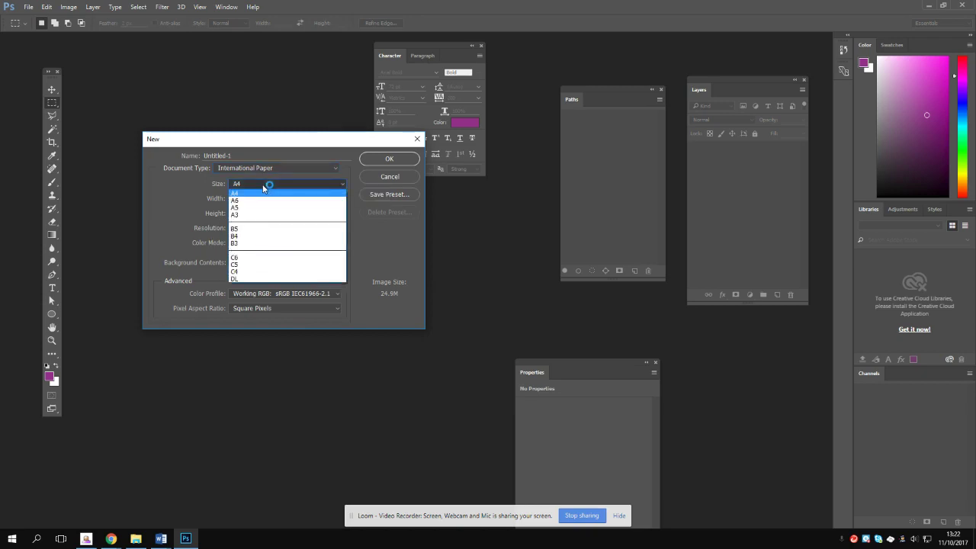
click(267, 200)
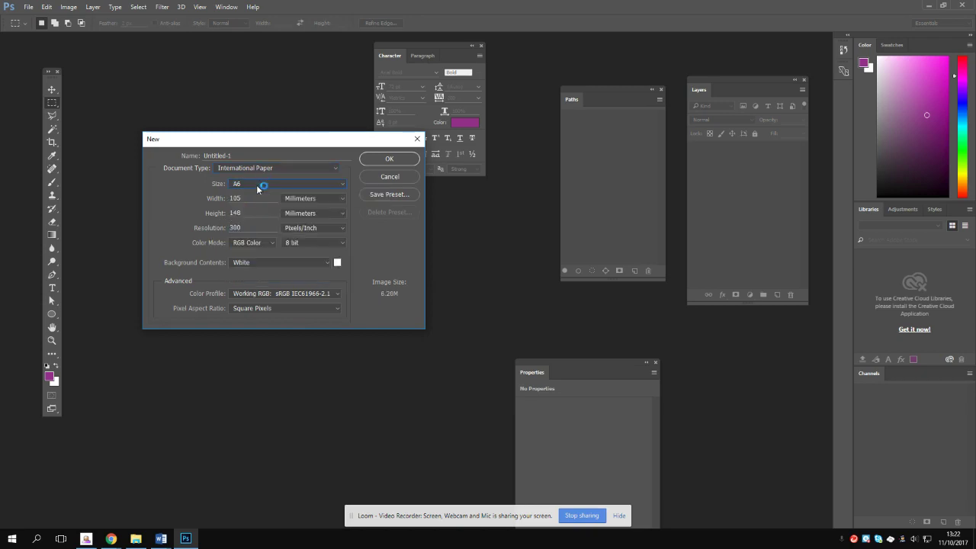
click(258, 188)
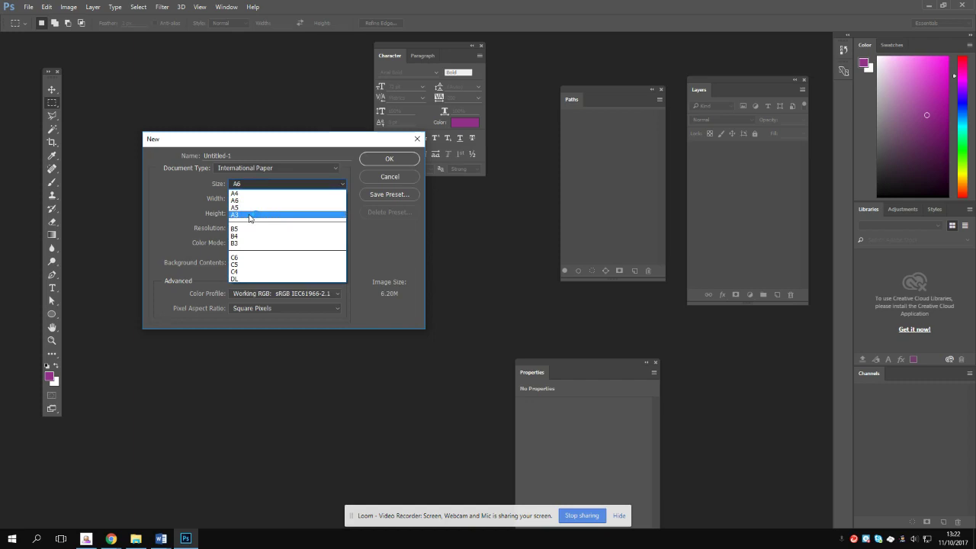
click(251, 216)
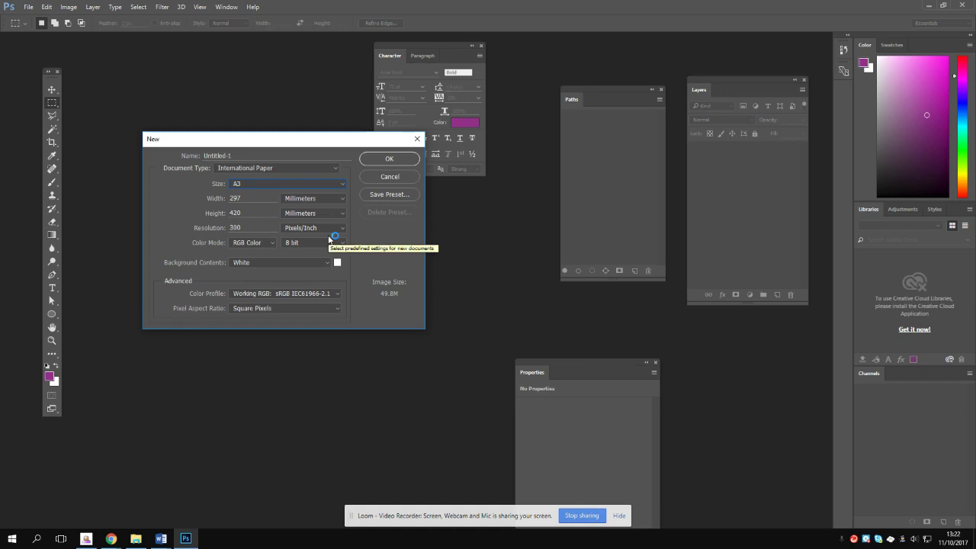
Capture the New document dialog with its A3 settings and paste the screenshot into Document1 in Word below the "PEE" line.
key(alt)
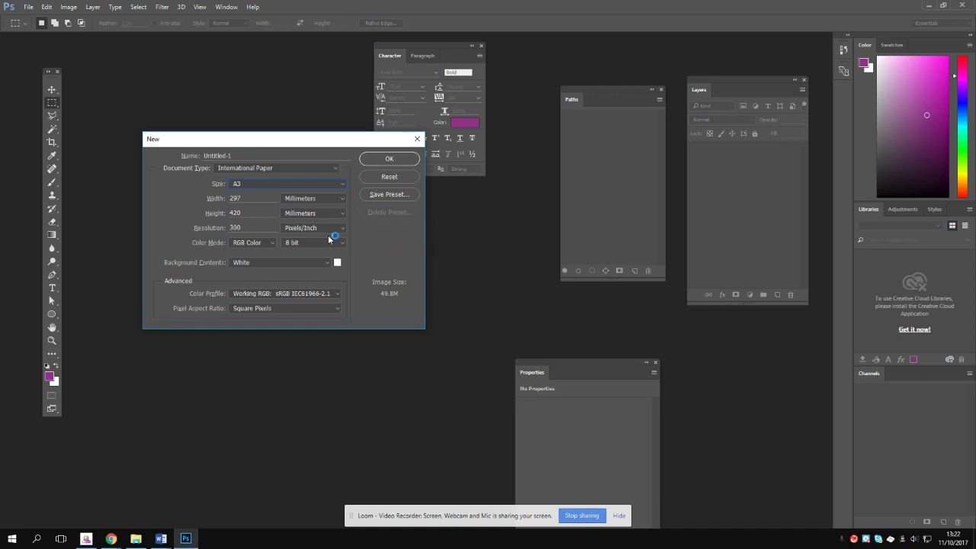
click(161, 538)
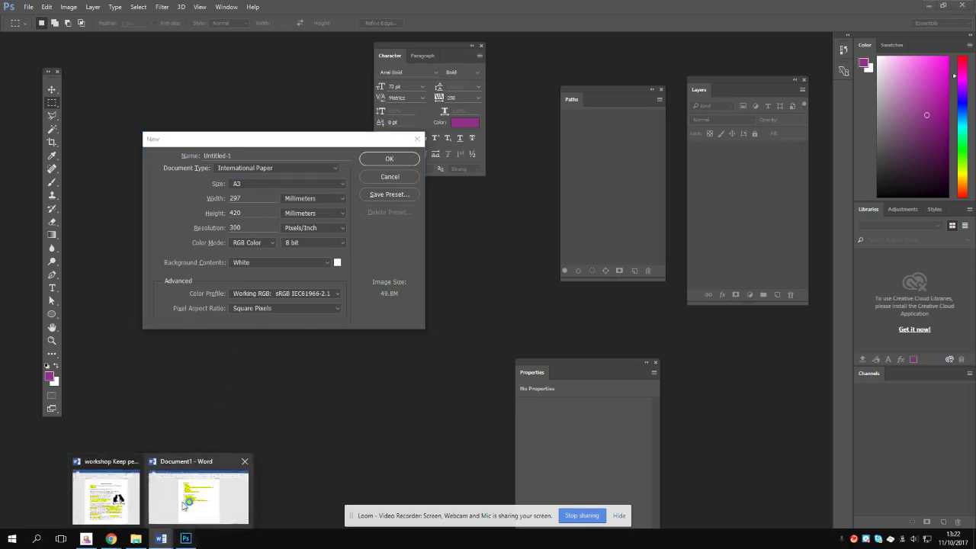
click(183, 506)
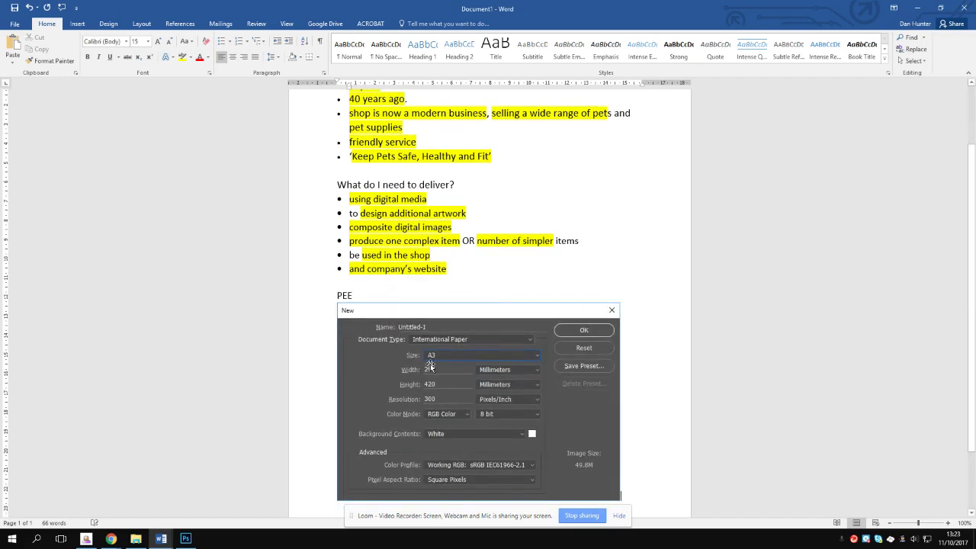
click(419, 350)
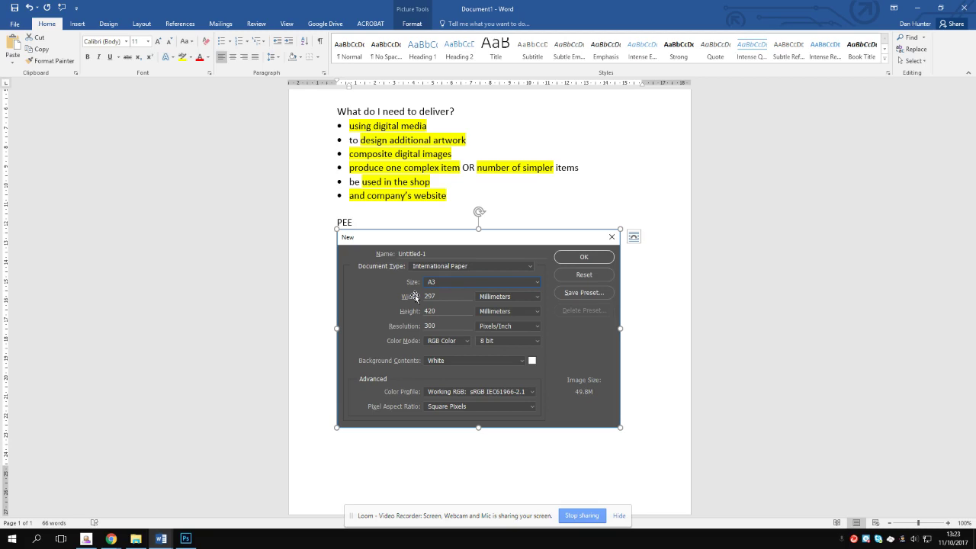
scroll(416, 297, up, 3)
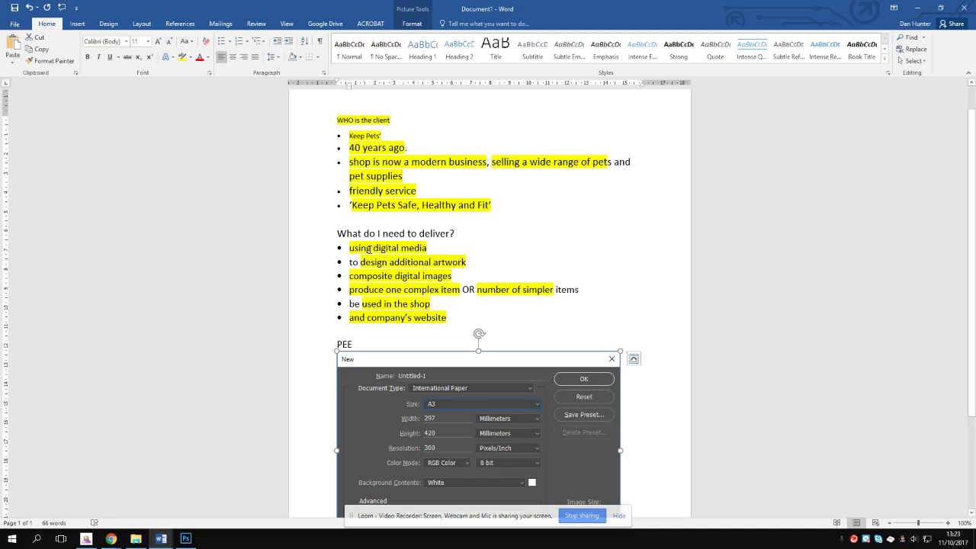
drag(370, 250, 350, 277)
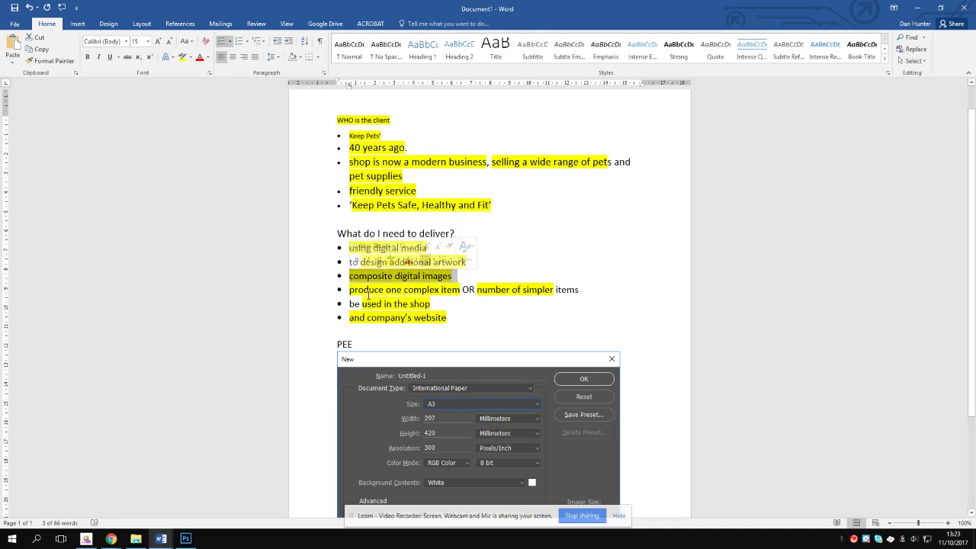
click(429, 280)
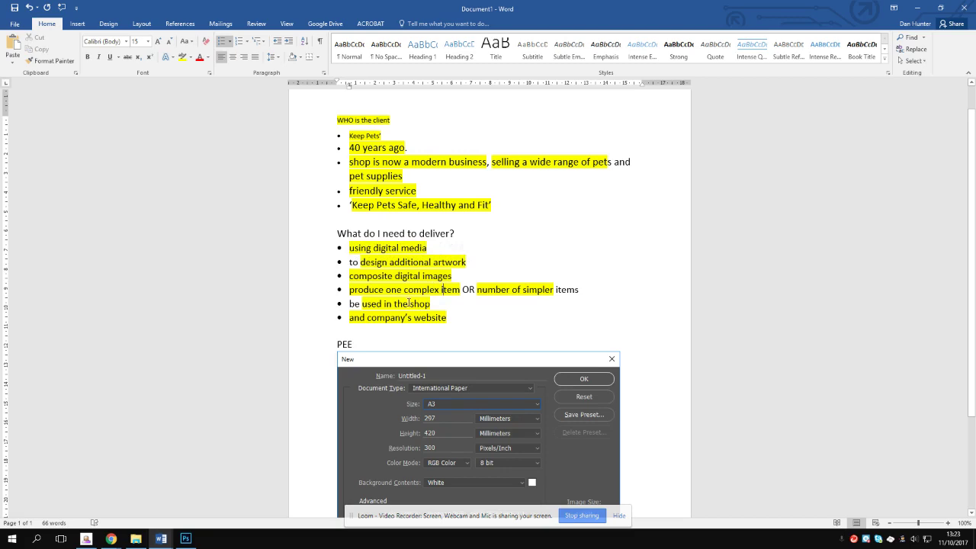